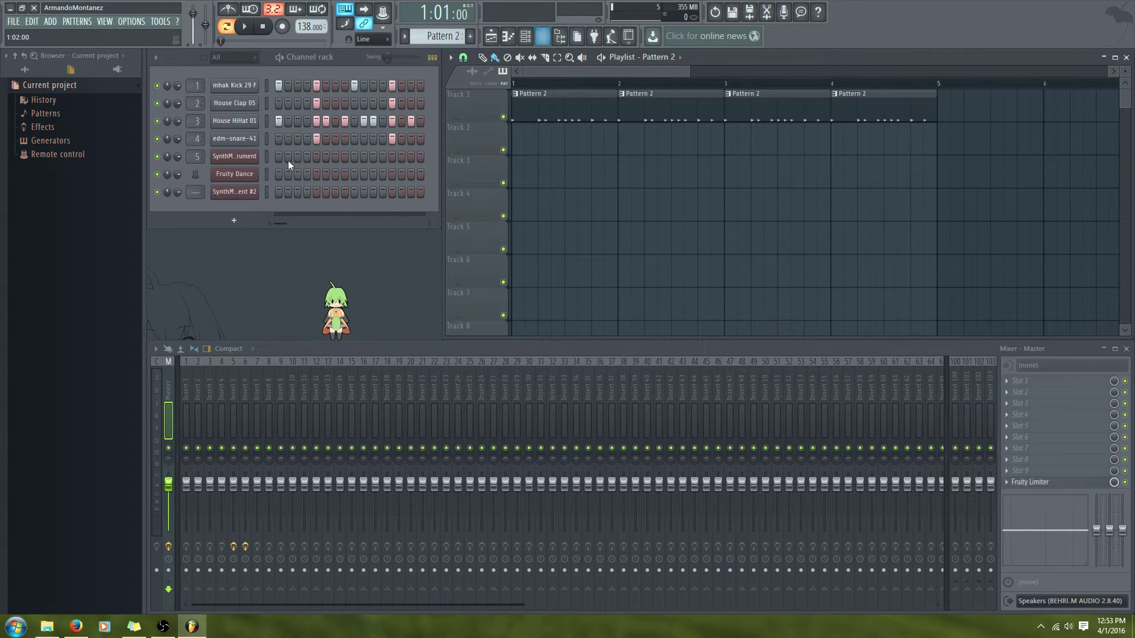
# Open the piano roll for SynthMaster 2.6 Instrument #2 and place a one-bar C5 note at the start of bar 1
pyautogui.rightClick(239, 192)
pyautogui.click(306, 195)
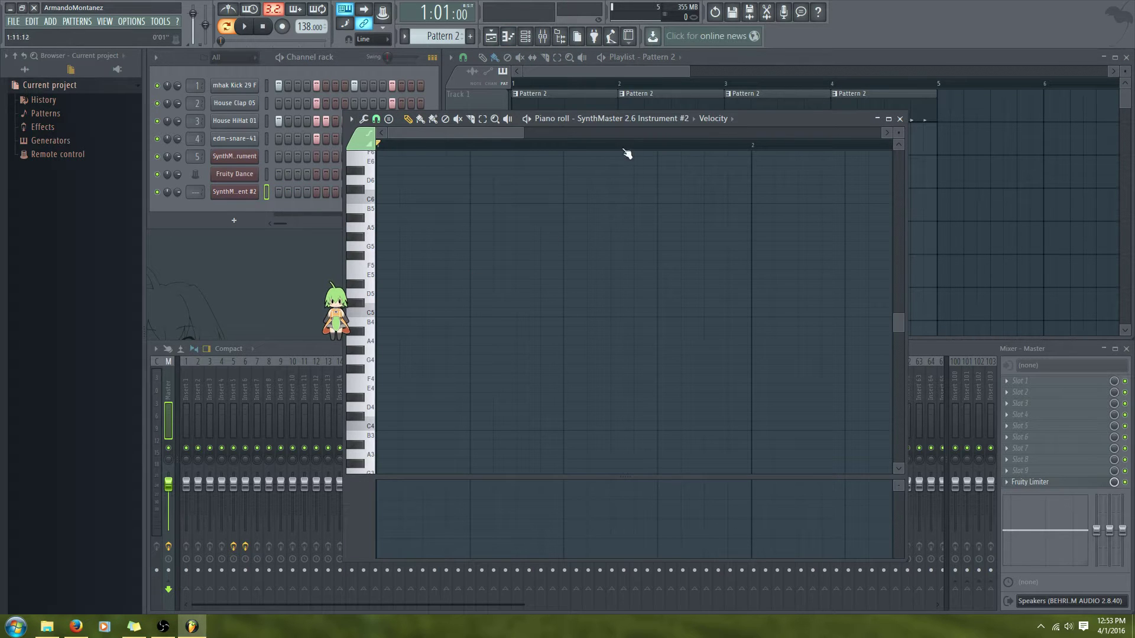
pyautogui.moveTo(523, 133); pyautogui.dragTo(798, 132)
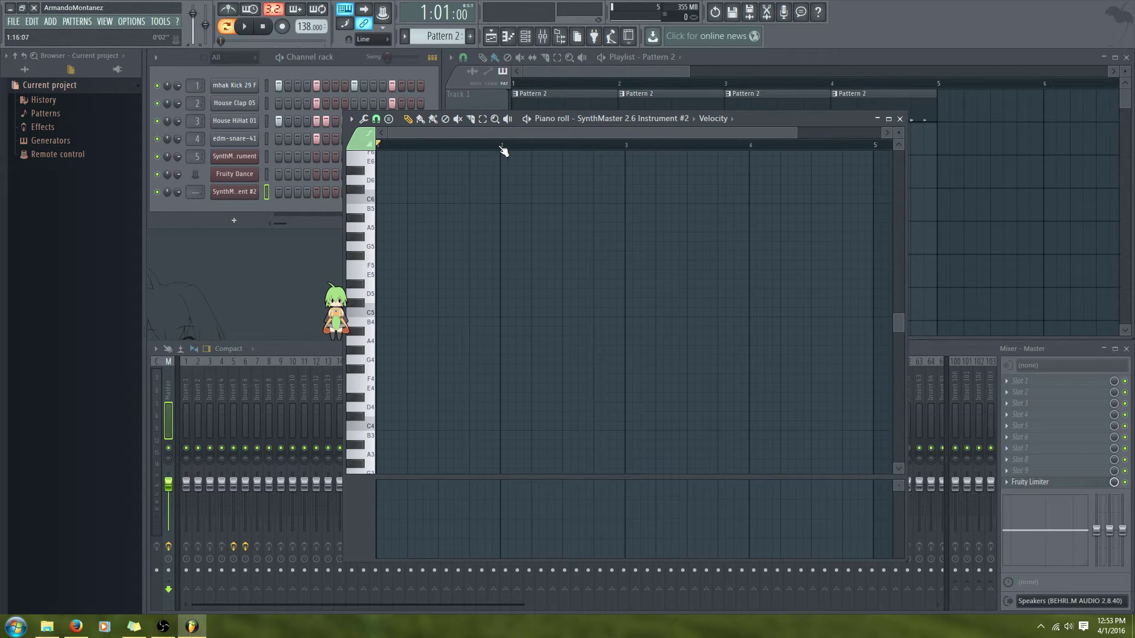
pyautogui.click(383, 313)
pyautogui.moveTo(387, 312); pyautogui.dragTo(500, 313)
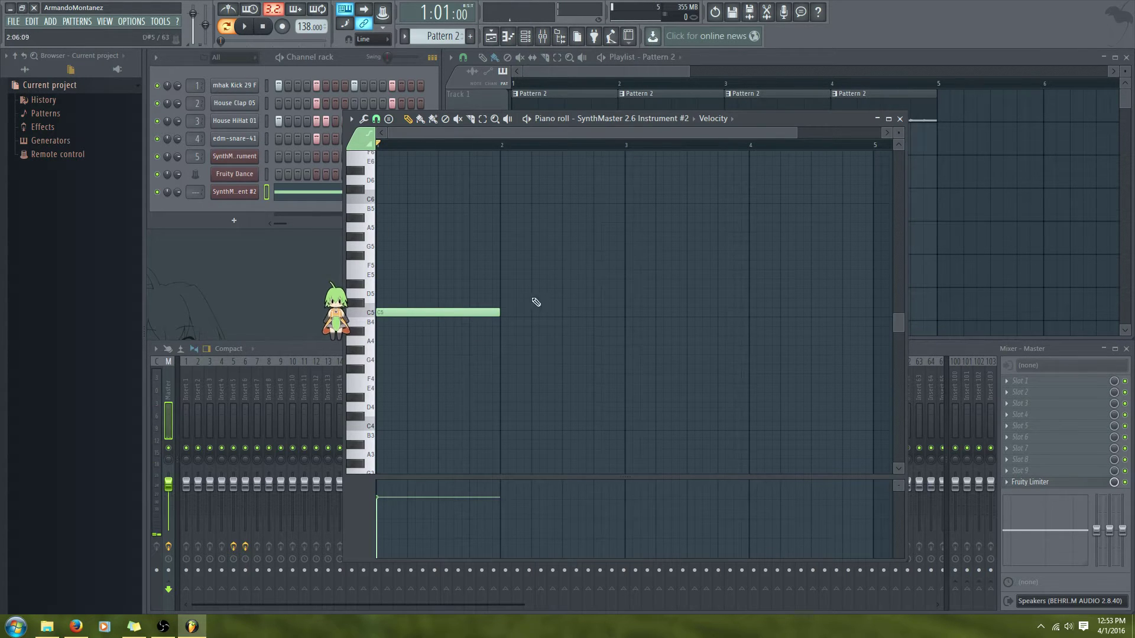
# Place trial notes on C5, C#5 and E4 in bars 2 and 3, and delete them
pyautogui.moveTo(509, 314); pyautogui.dragTo(722, 308)
pyautogui.click(572, 312)
pyautogui.click(665, 389)
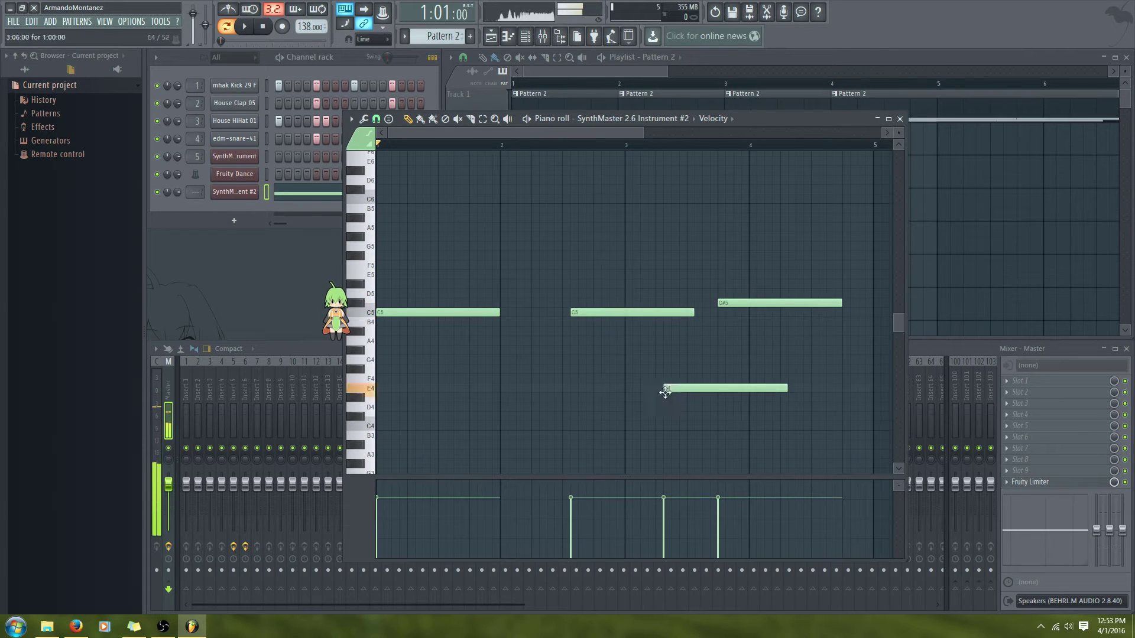
pyautogui.rightClick(747, 303)
pyautogui.rightClick(715, 388)
pyautogui.rightClick(638, 312)
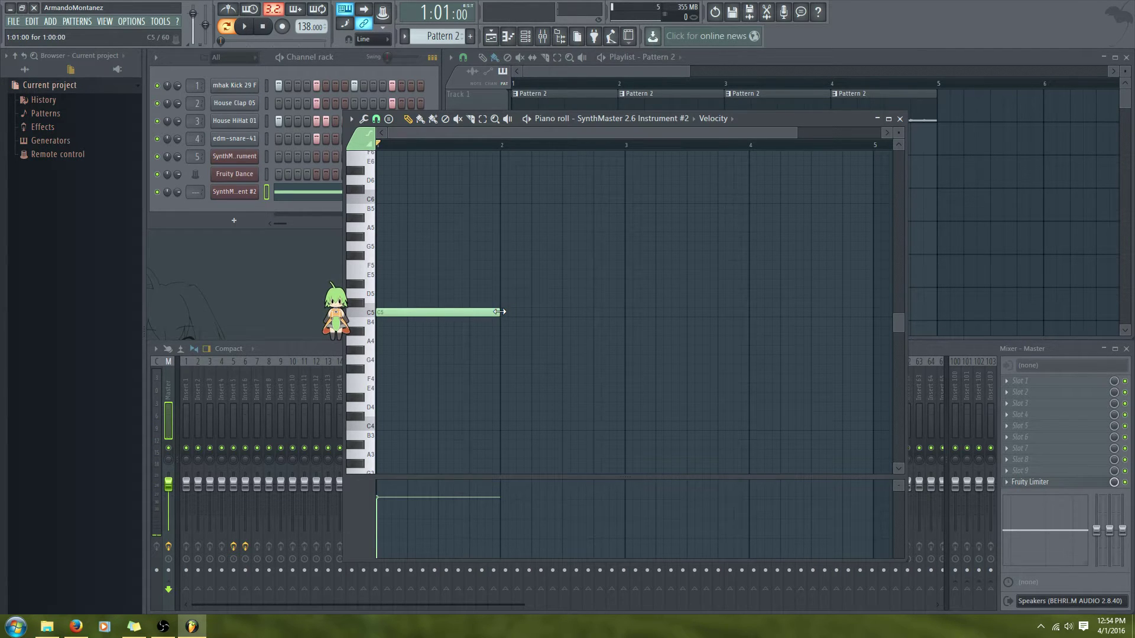
# Try a one-beat C5 note with a D5 note at bar 2, and undo both changes
pyautogui.moveTo(499, 312); pyautogui.dragTo(406, 312)
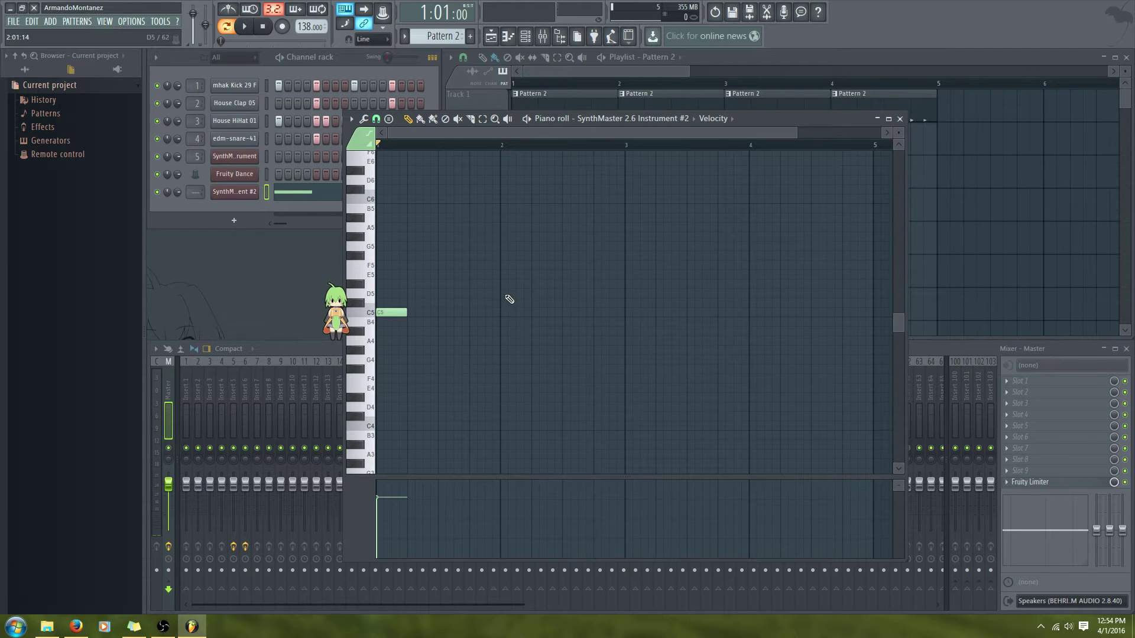
pyautogui.click(508, 294)
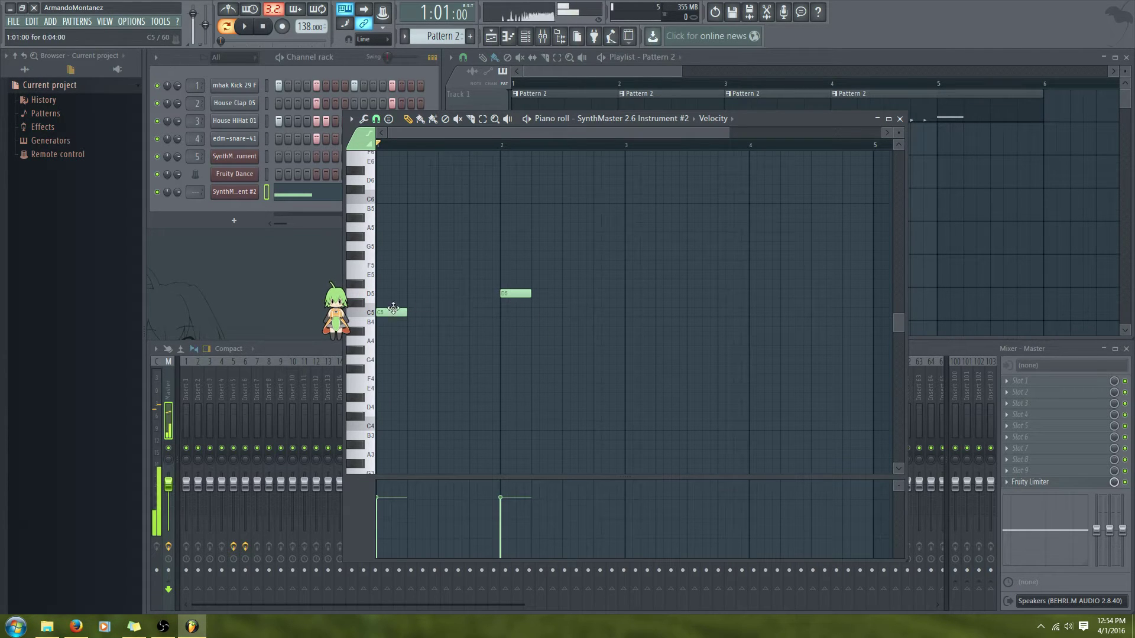
pyautogui.hotkey('ctrl', 'z')
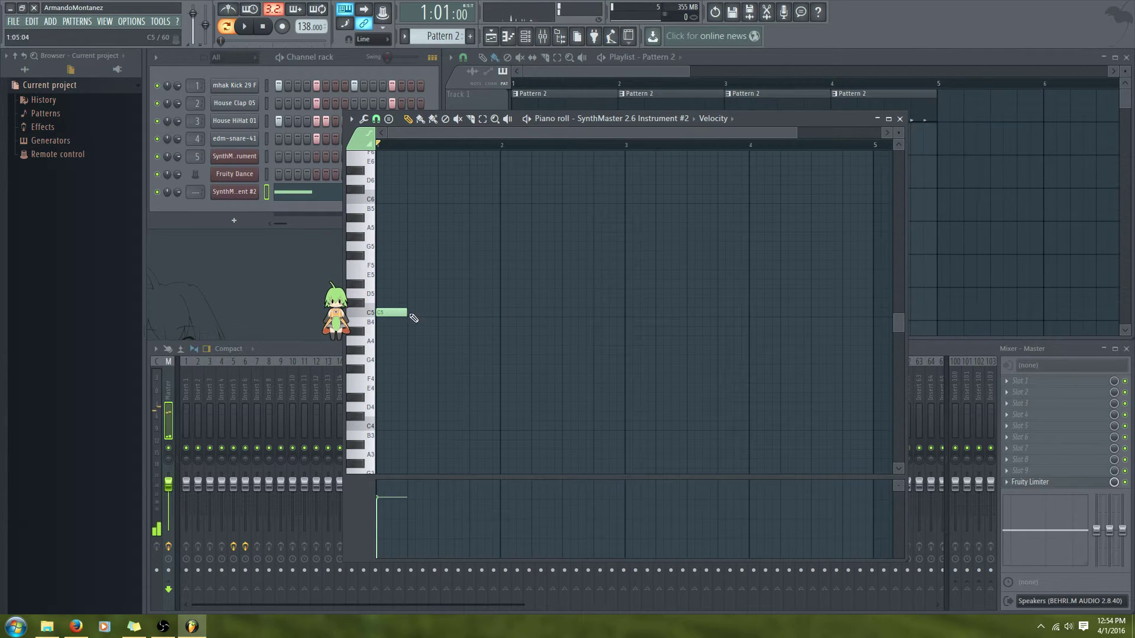
pyautogui.hotkey('ctrl', 'z')
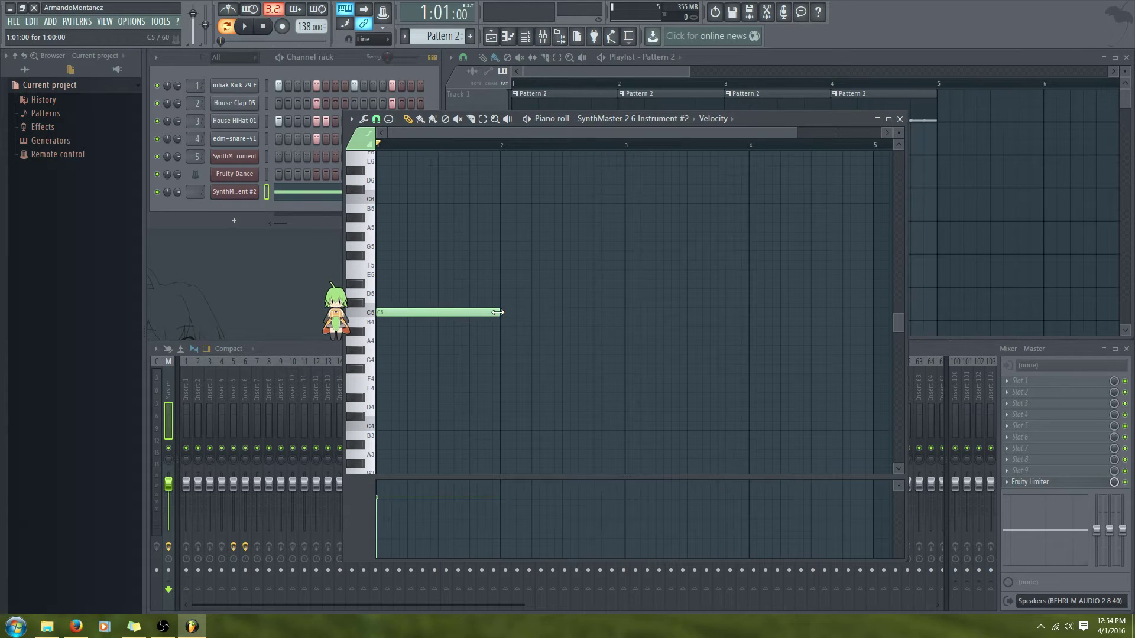
# Shorten the C5 note to one beat and add a second one-beat C5 note halfway through bar 1
pyautogui.moveTo(496, 312); pyautogui.dragTo(438, 312)
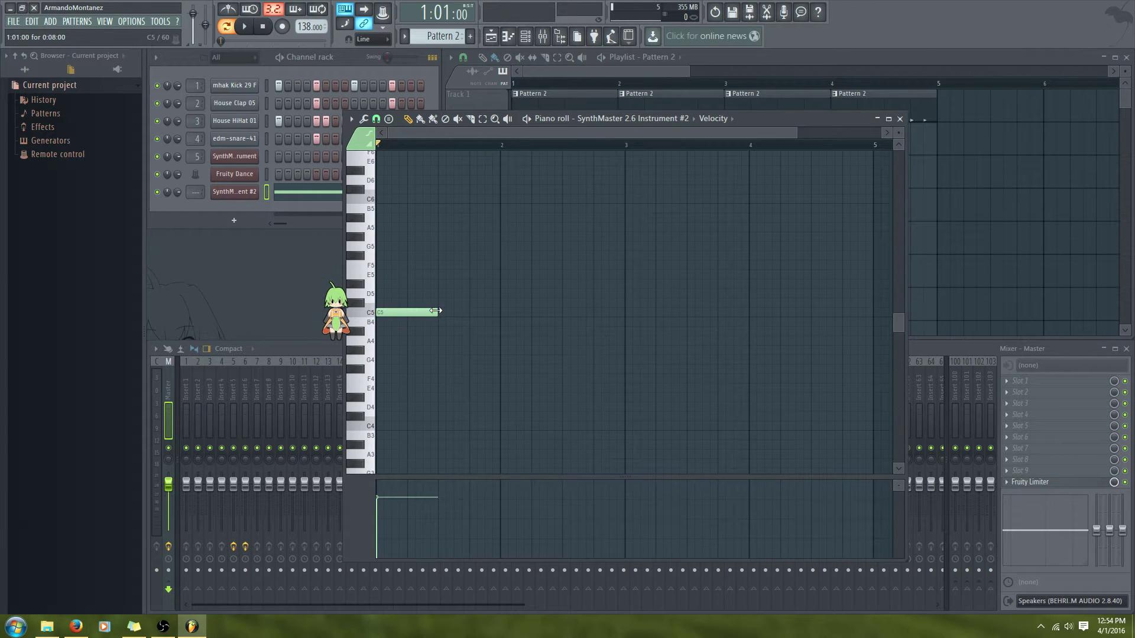
pyautogui.moveTo(435, 311); pyautogui.dragTo(407, 313)
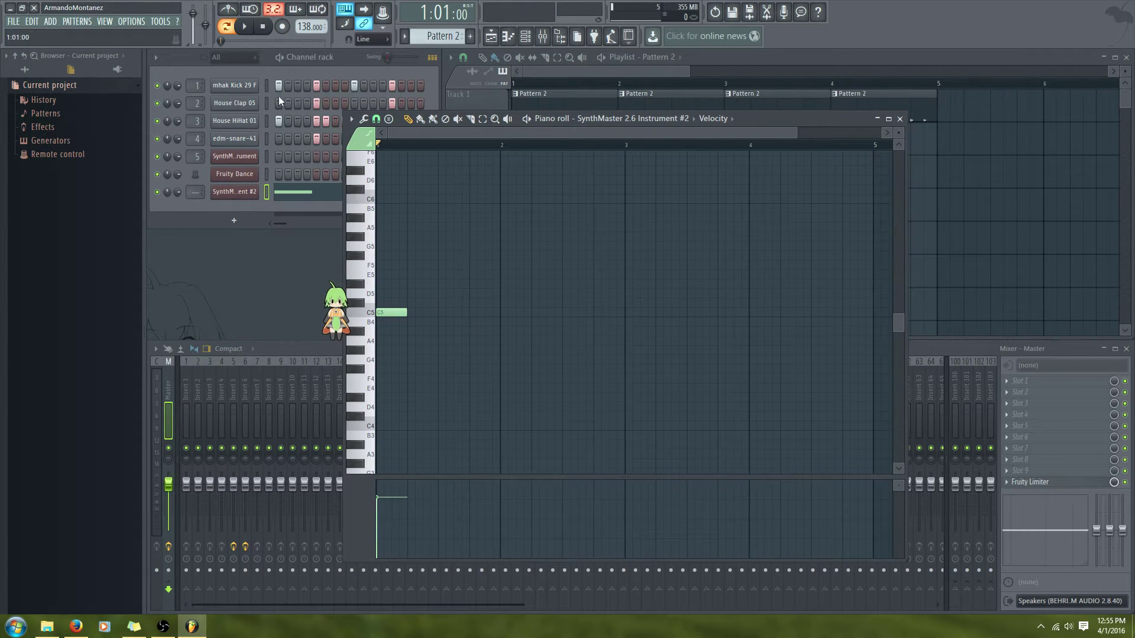
pyautogui.click(283, 68)
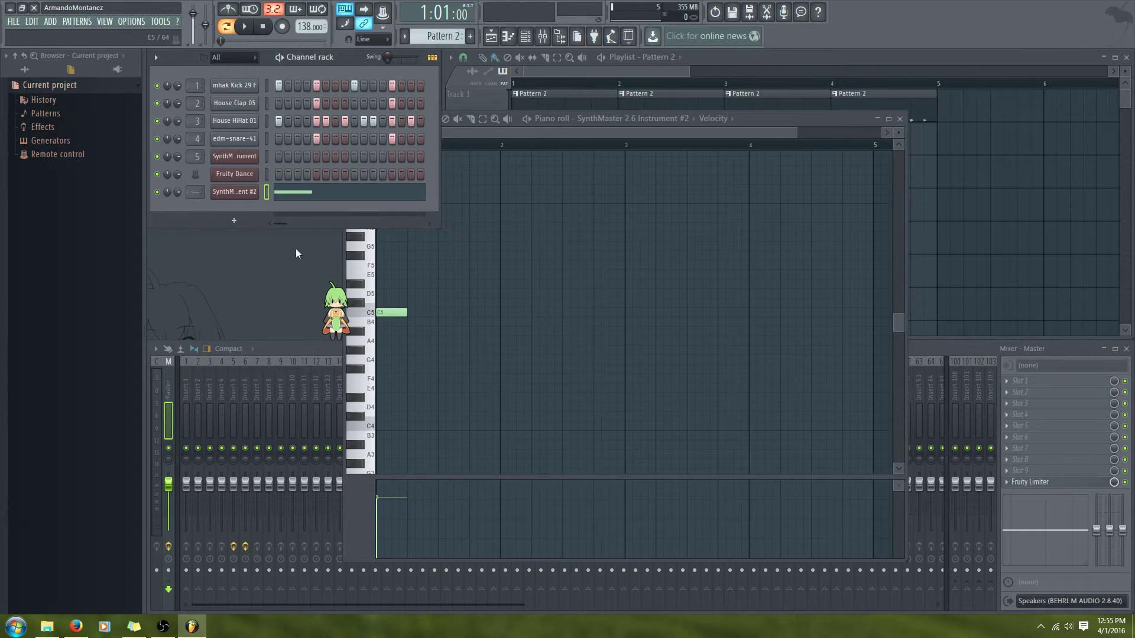
pyautogui.click(444, 312)
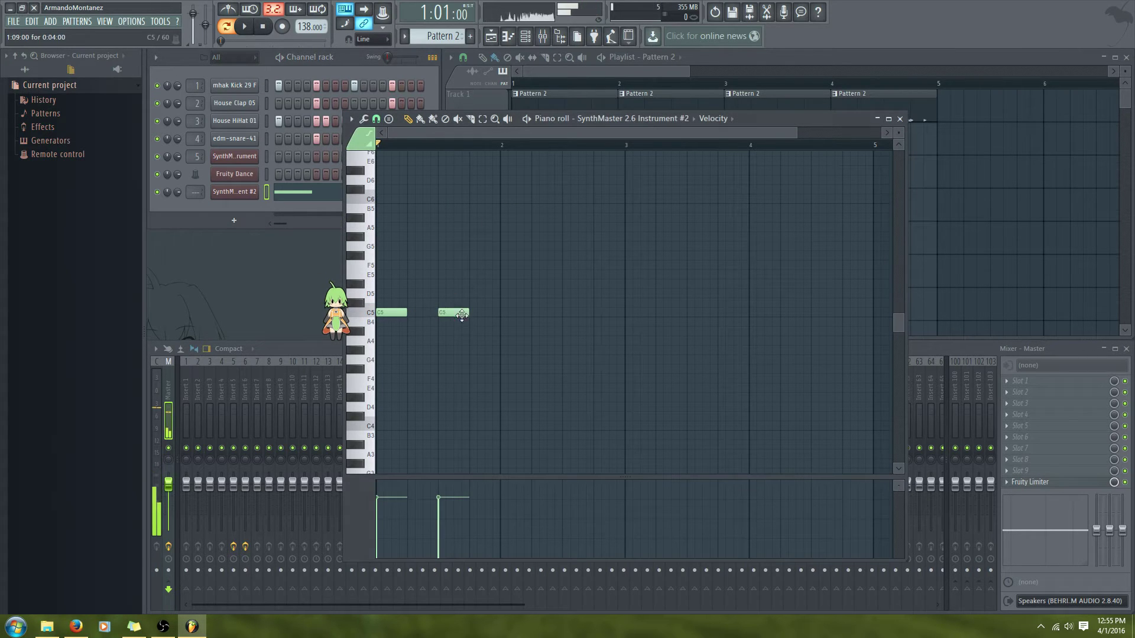
# Delete all C5 notes from the SynthMaster 2.6 Instrument #2 piano roll
pyautogui.click(342, 64)
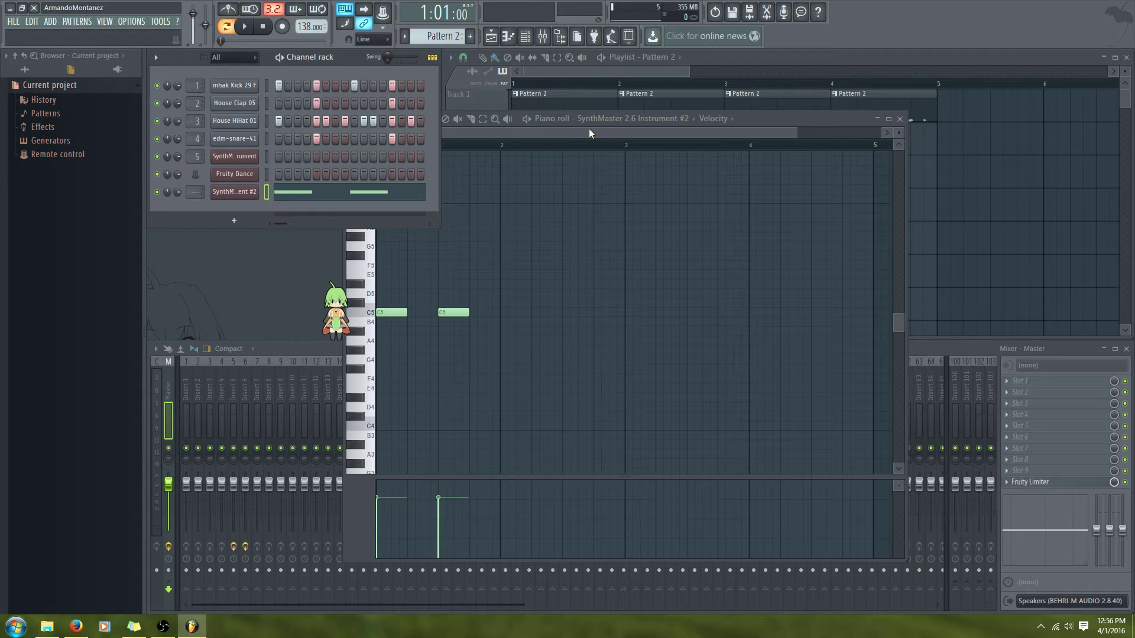
pyautogui.rightClick(464, 313)
pyautogui.rightClick(378, 313)
# Bring the channel rack forward and play Pattern 2 briefly to hear the drum beat
pyautogui.click(286, 72)
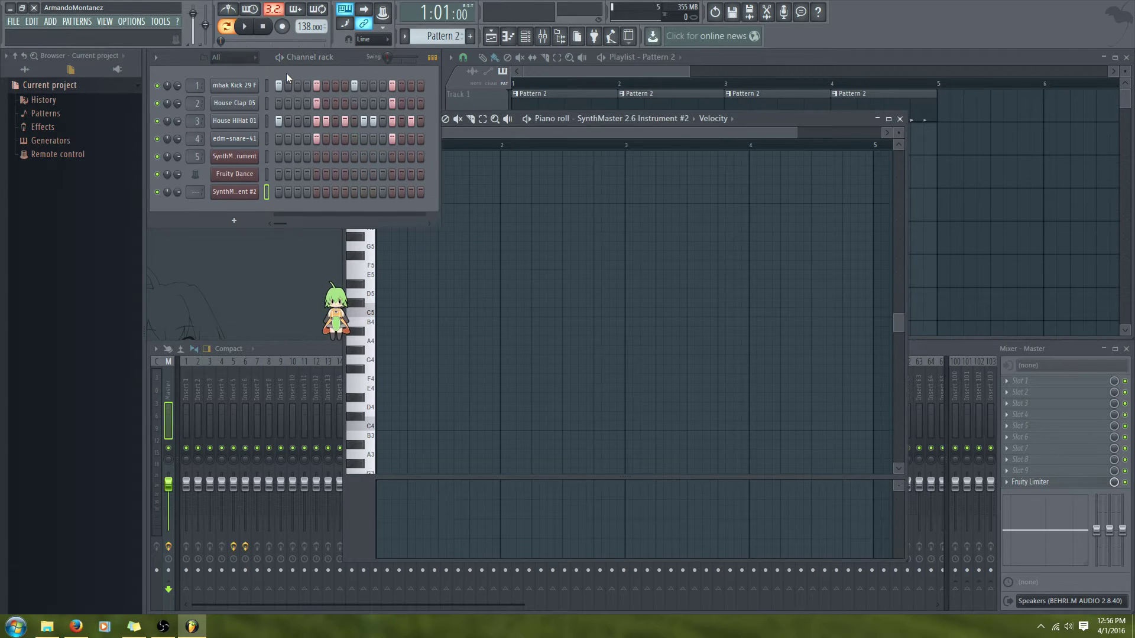
pyautogui.click(246, 26)
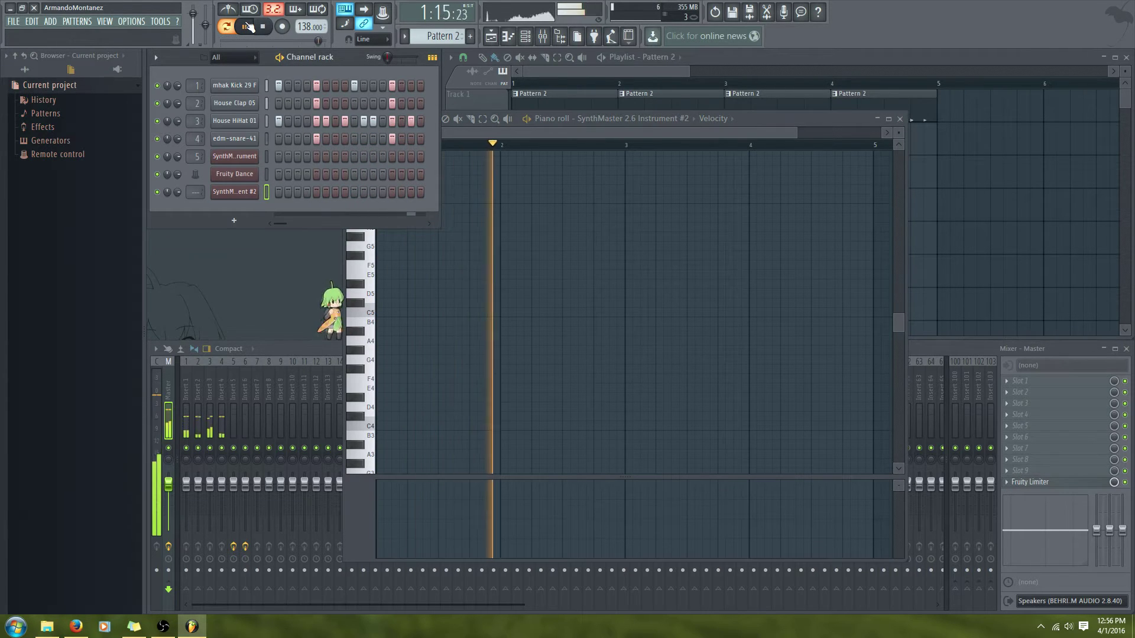
pyautogui.press('space')
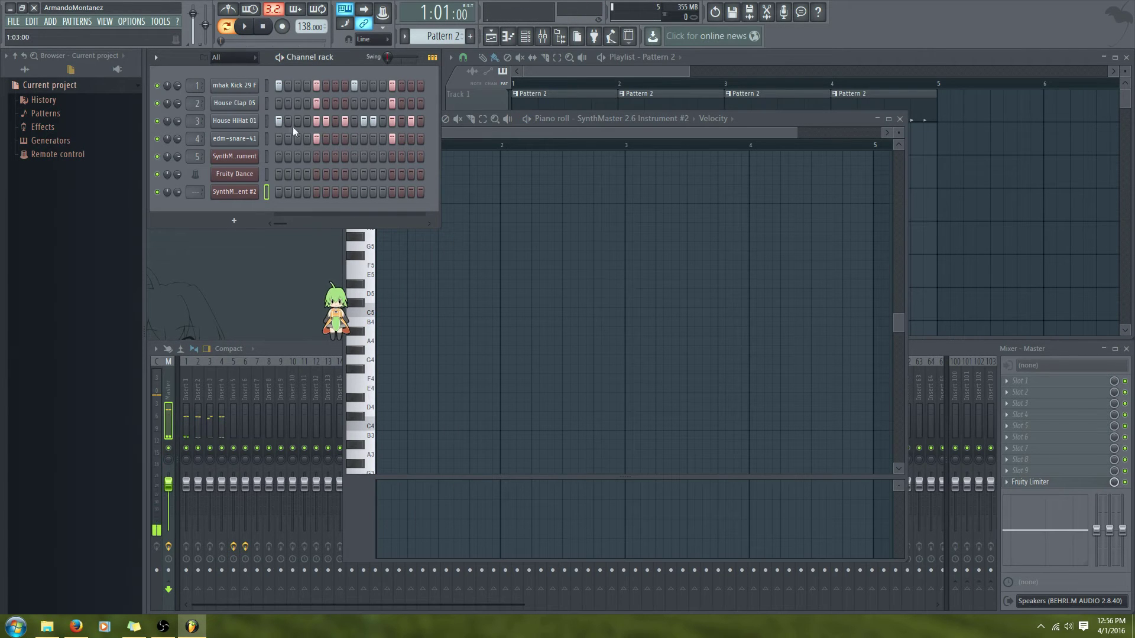
# Rework the House HiHat pattern to steps 1, 5, 7, 10, 11, 13 and 15, and play it back
pyautogui.moveTo(276, 120); pyautogui.dragTo(344, 120)
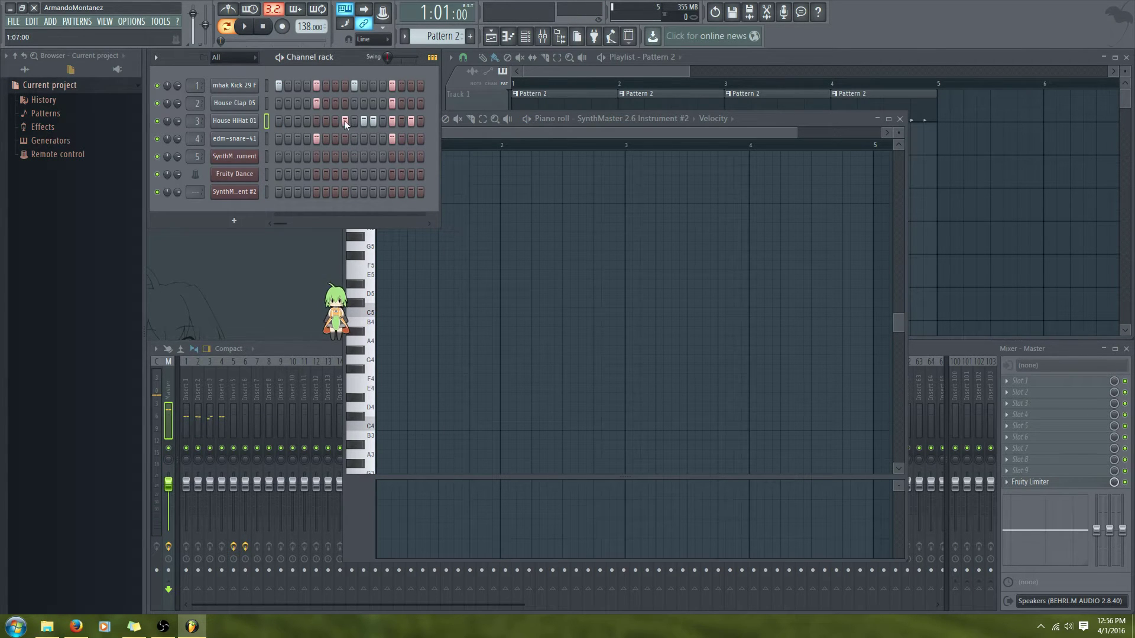
pyautogui.moveTo(421, 124); pyautogui.dragTo(250, 127)
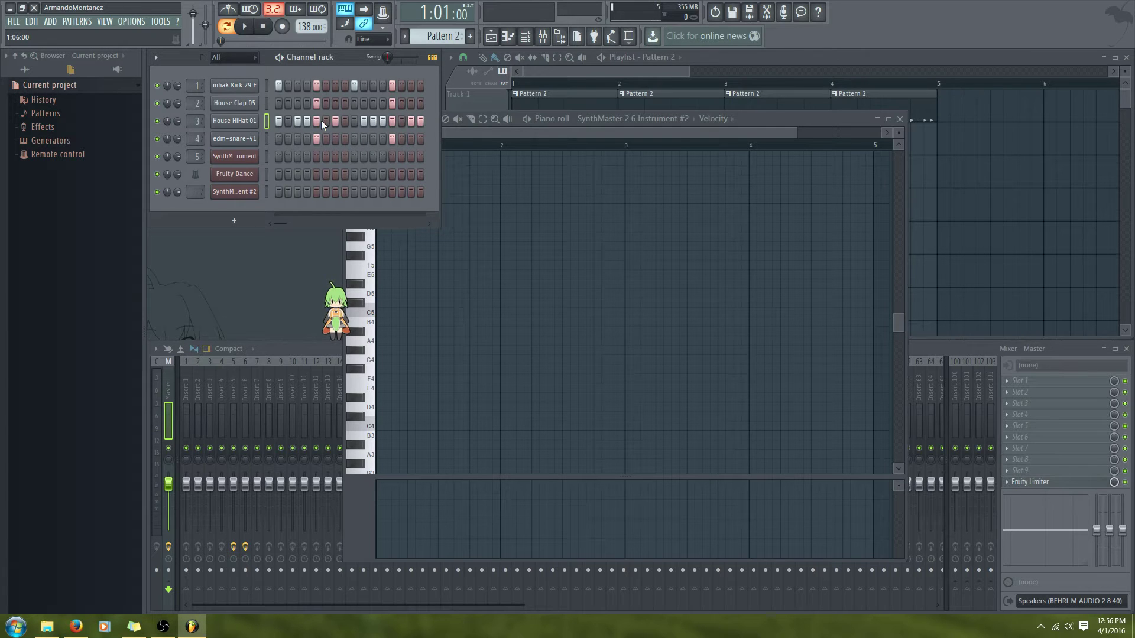
pyautogui.press('space')
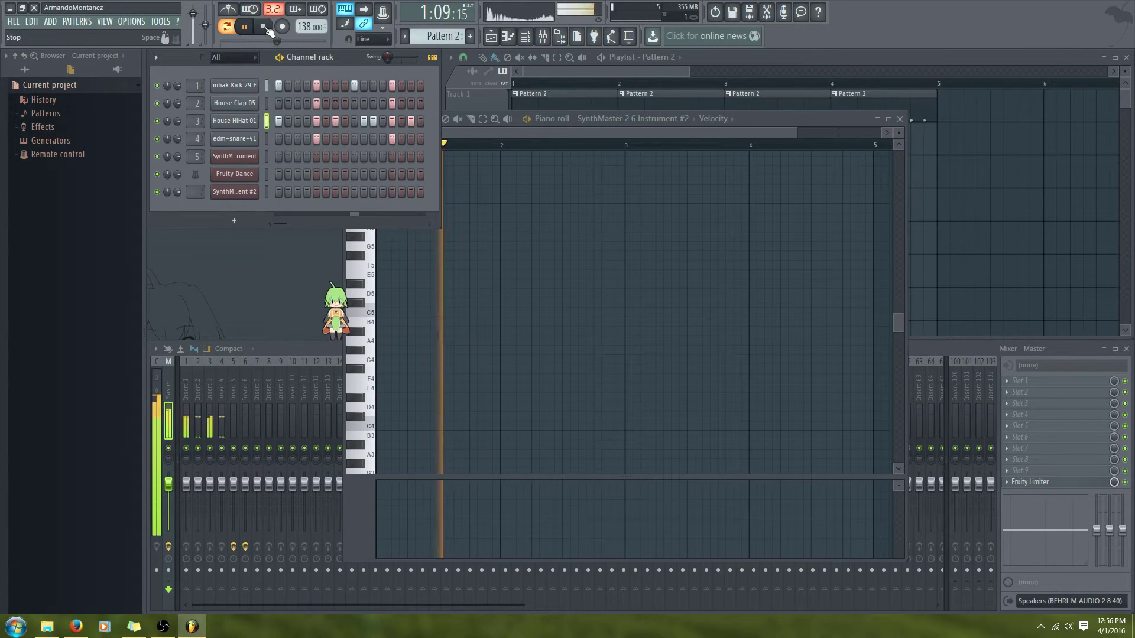
pyautogui.press('space')
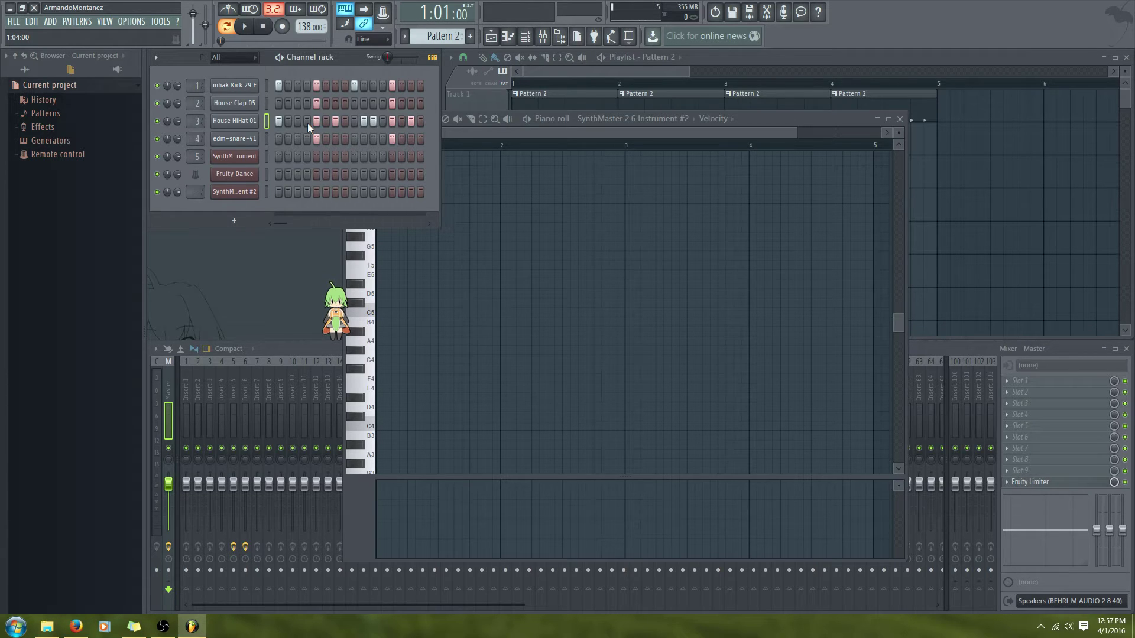
# Move the piano roll window aside so it no longer overlaps the channel rack
pyautogui.click(690, 129)
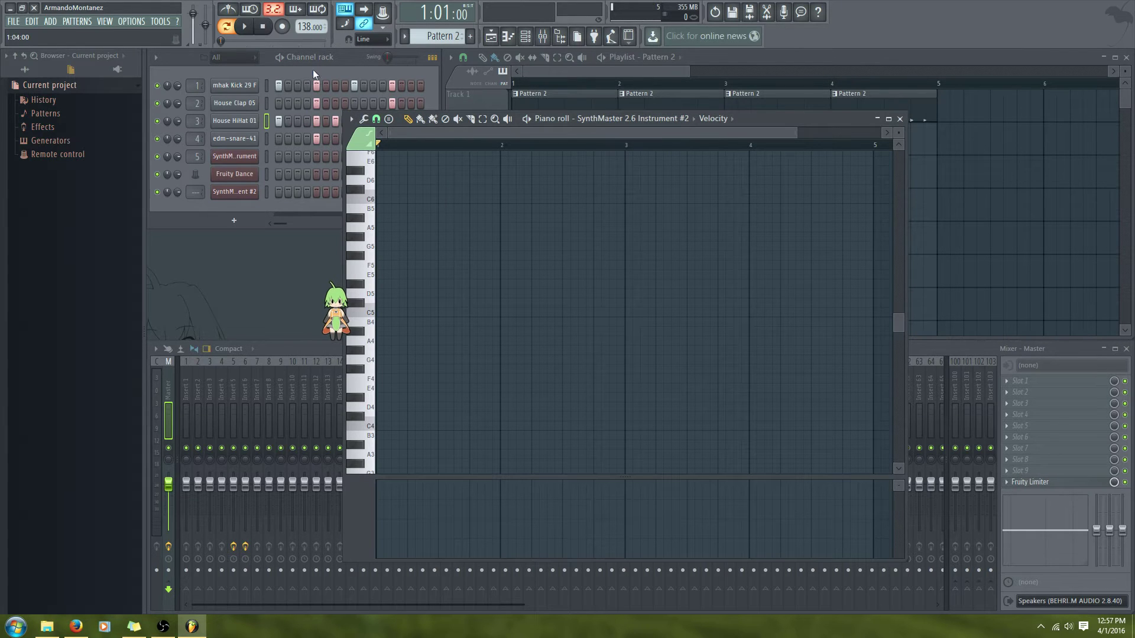
pyautogui.click(331, 70)
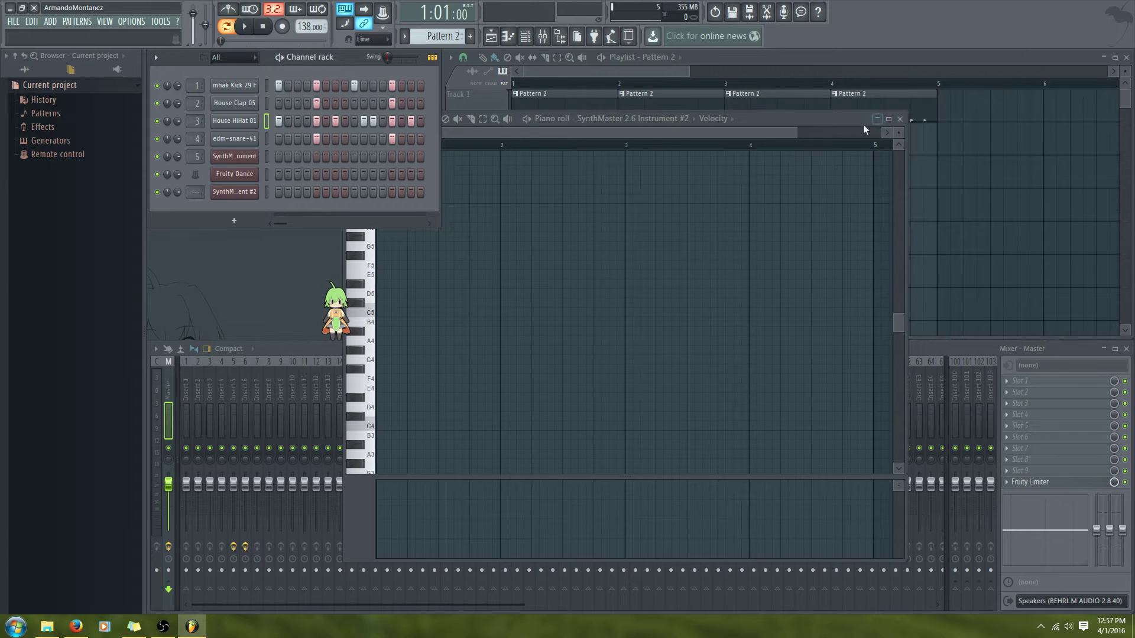
pyautogui.moveTo(807, 123); pyautogui.dragTo(961, 133)
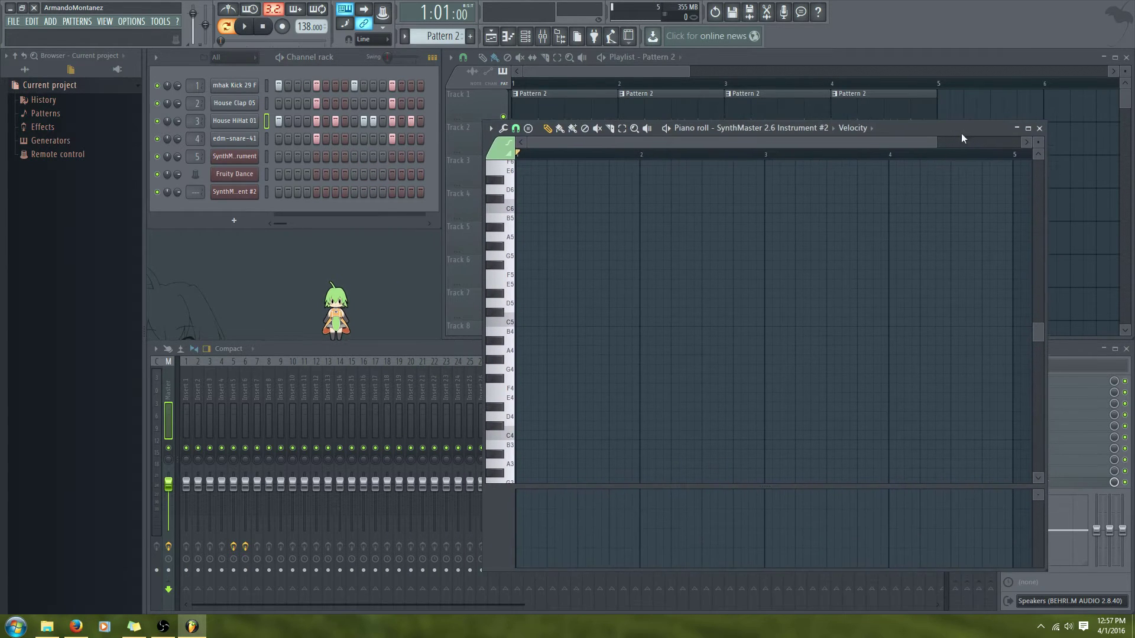
# Switch to Pattern 3 and open the piano roll of the first SynthMaster channel with the chord progression
pyautogui.click(70, 22)
pyautogui.click(75, 52)
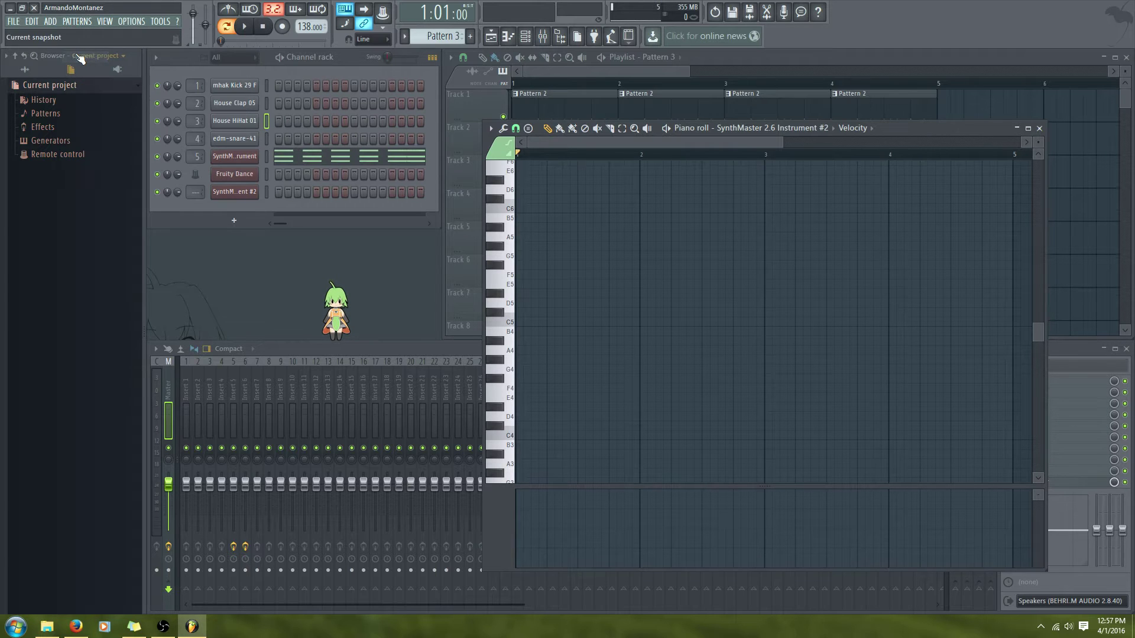
pyautogui.click(329, 154)
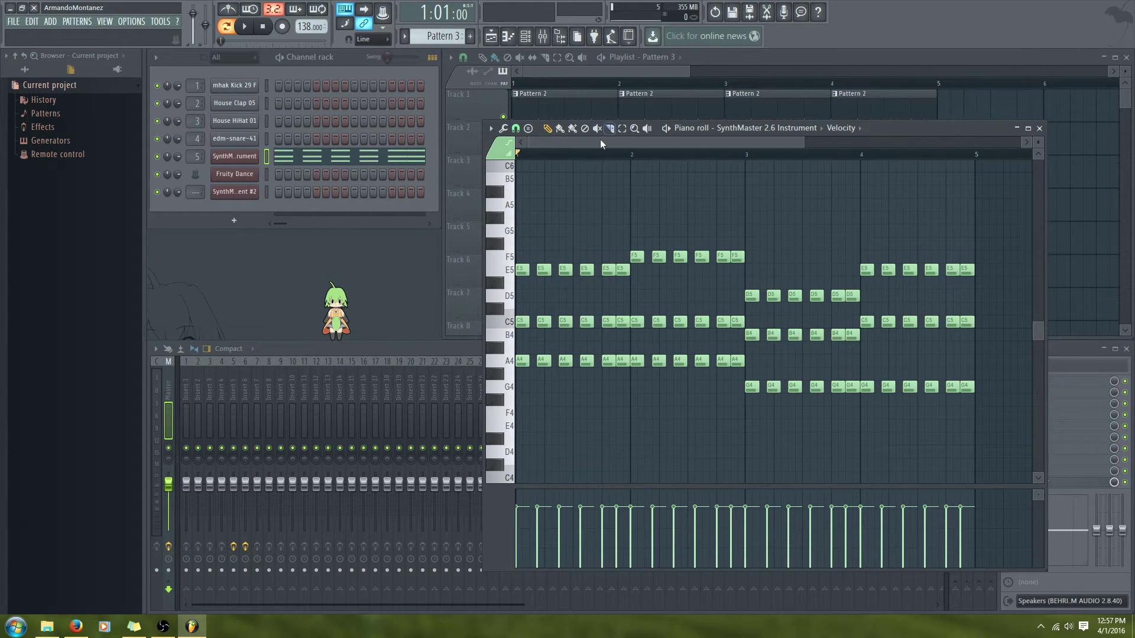
# Try the G4 notes of bar 4's chords an octave higher at G5, and return them to G4
pyautogui.moveTo(600, 139); pyautogui.dragTo(543, 139)
pyautogui.moveTo(670, 143); pyautogui.dragTo(806, 155)
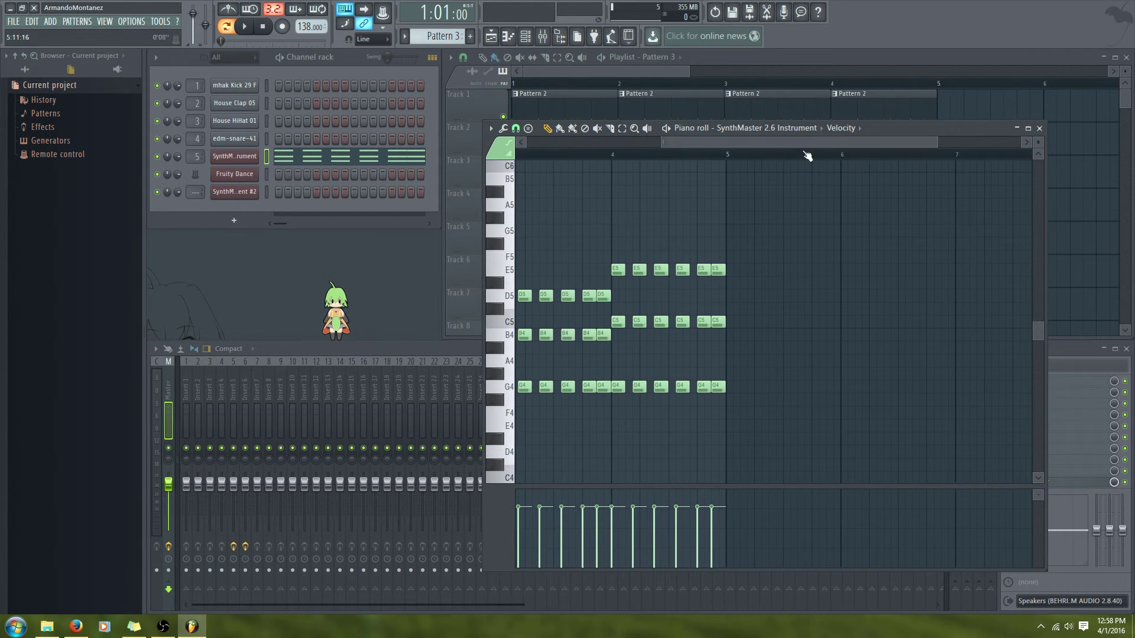
pyautogui.moveTo(703, 141); pyautogui.dragTo(741, 136)
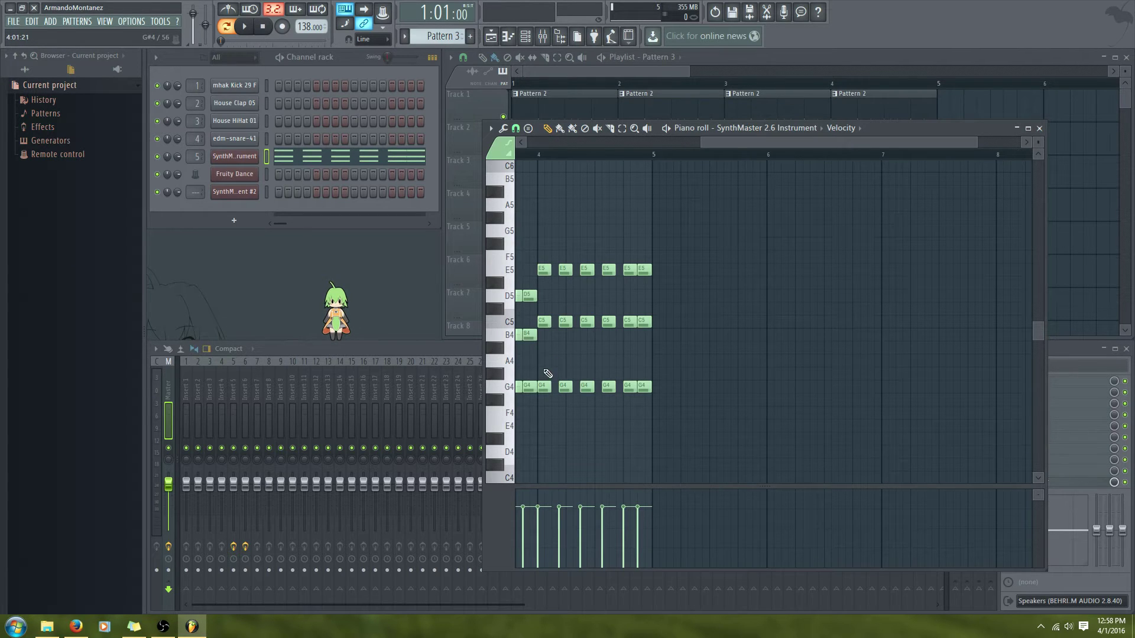
pyautogui.moveTo(542, 371); pyautogui.dragTo(643, 228)
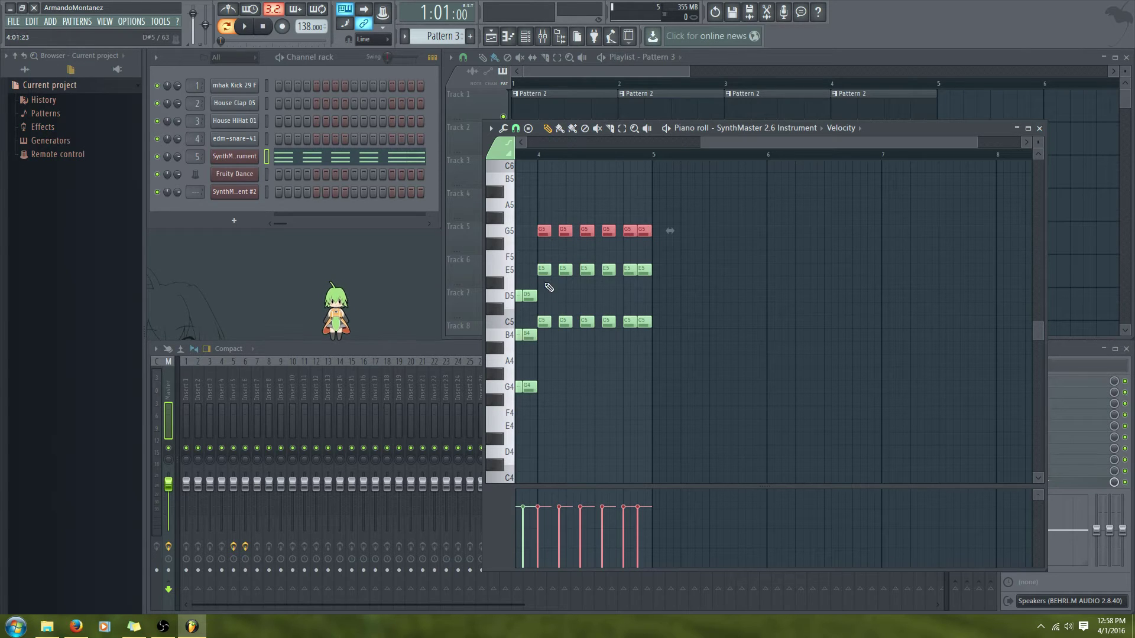
pyautogui.moveTo(561, 243); pyautogui.dragTo(553, 399)
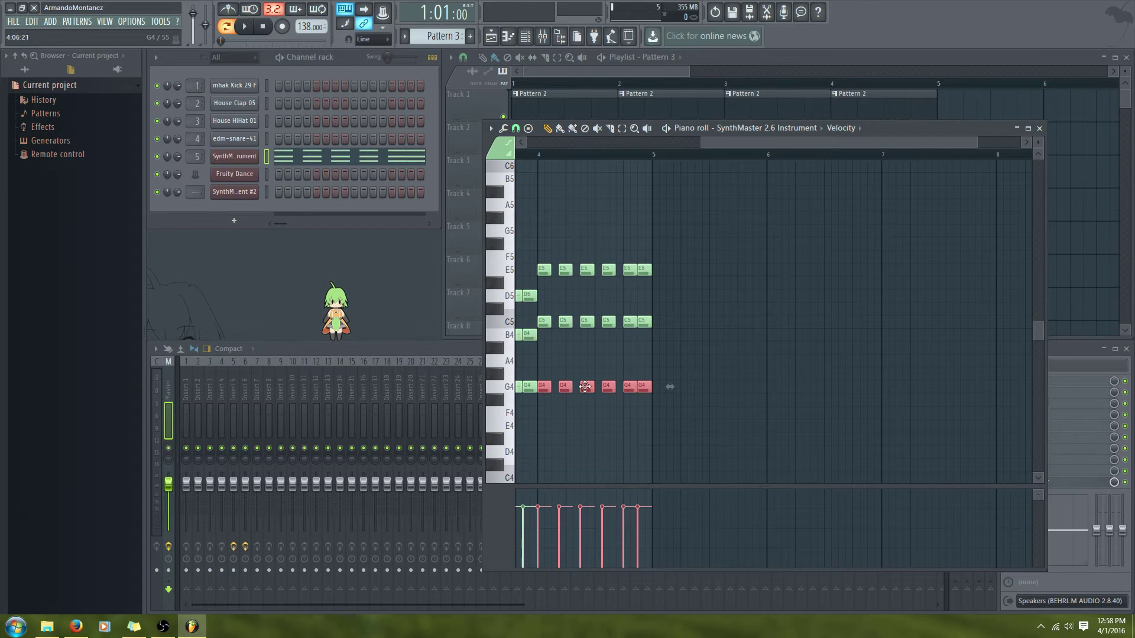
pyautogui.moveTo(793, 149); pyautogui.dragTo(573, 142)
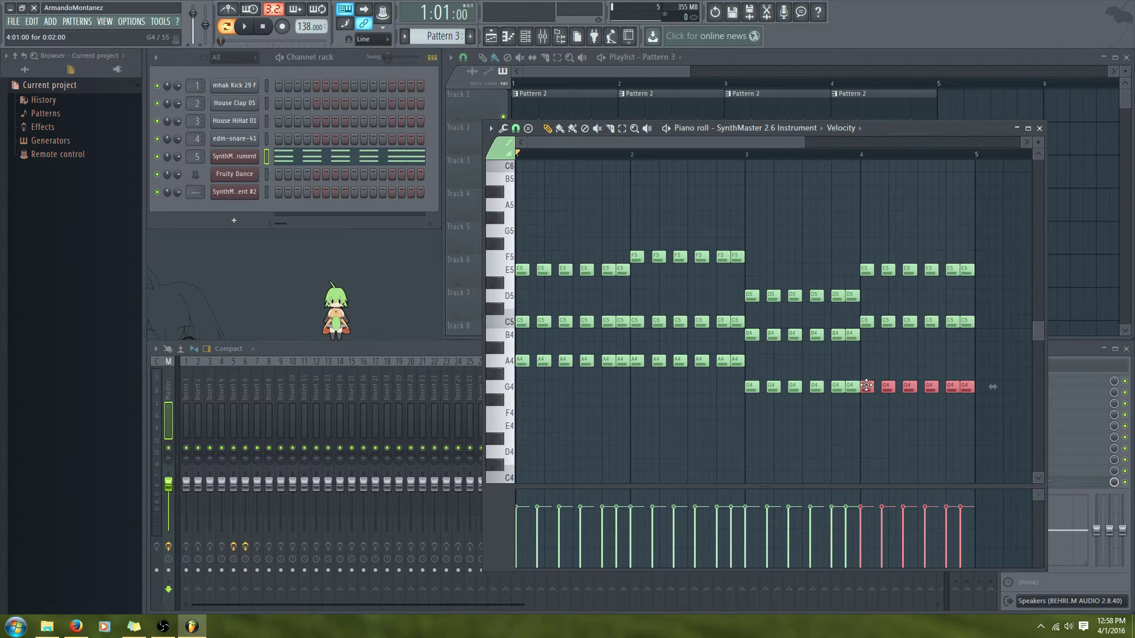
pyautogui.moveTo(868, 390); pyautogui.dragTo(864, 230)
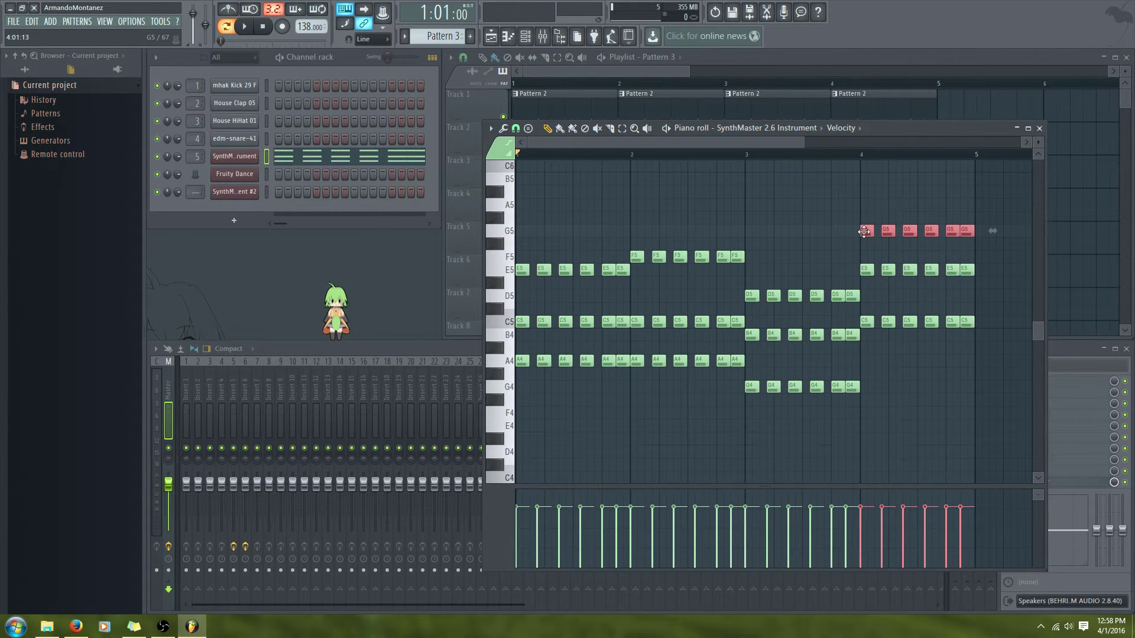
pyautogui.moveTo(864, 231); pyautogui.dragTo(864, 386)
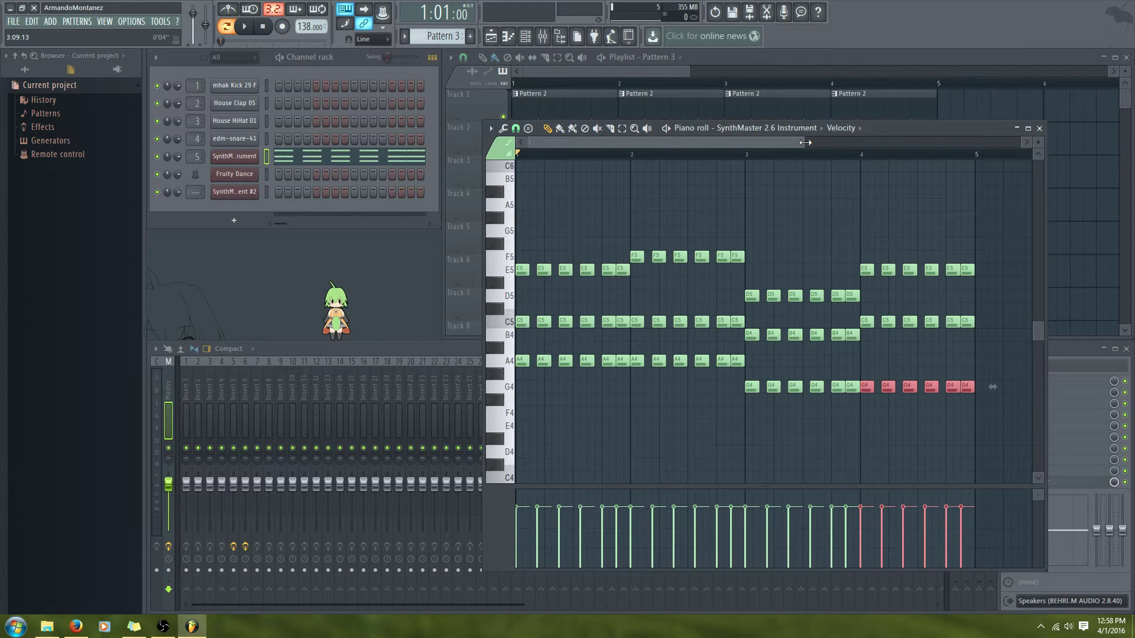
# Try two separated F5 notes and two adjoining F#5 notes above the first chords of bar 1 to compare their spacing
pyautogui.moveTo(805, 142); pyautogui.dragTo(714, 163)
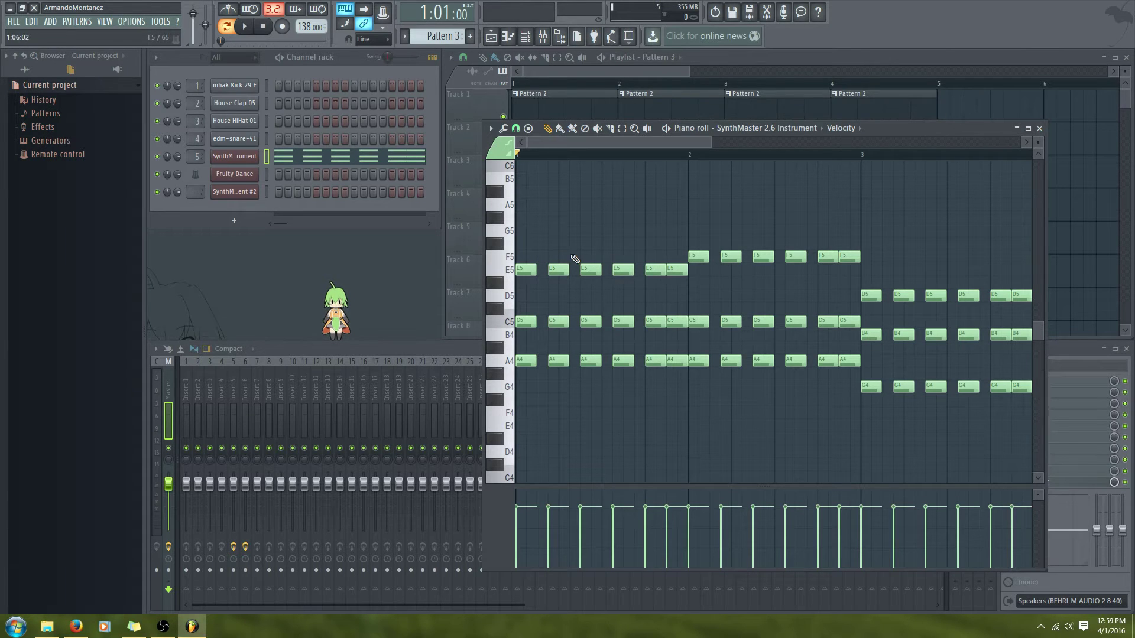
pyautogui.click(520, 255)
pyautogui.click(540, 255)
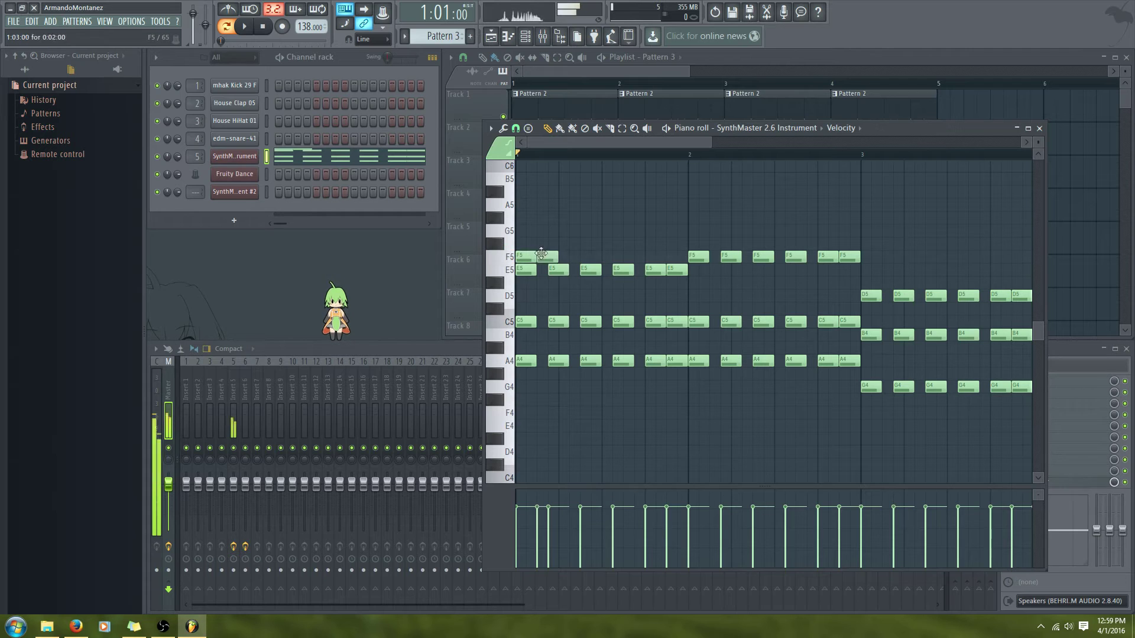
pyautogui.moveTo(542, 254); pyautogui.dragTo(564, 255)
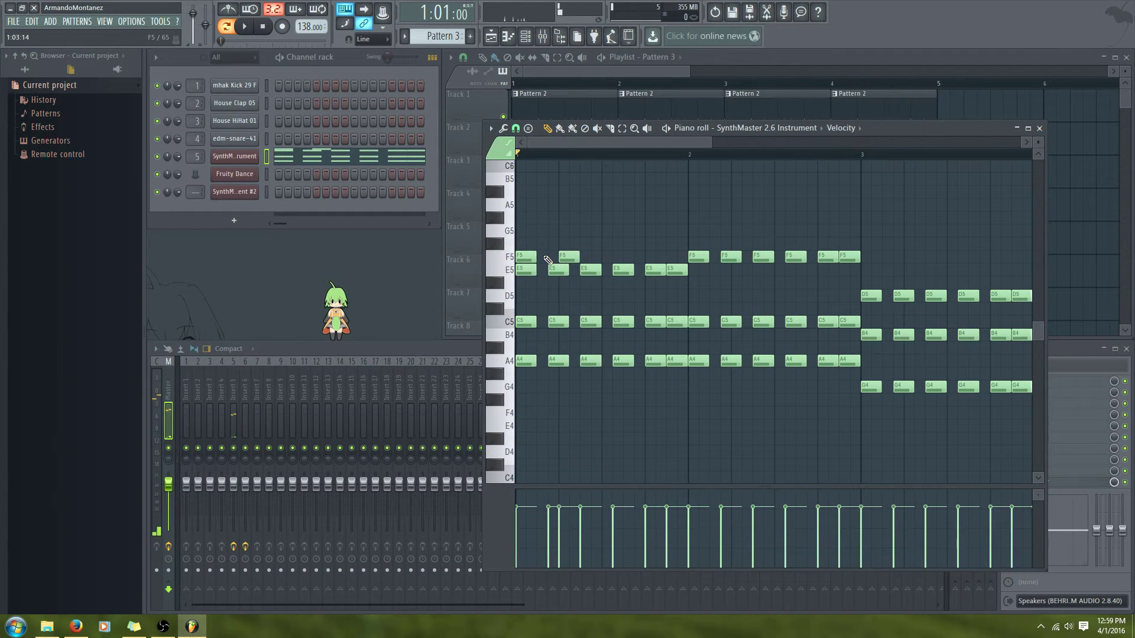
pyautogui.click(526, 244)
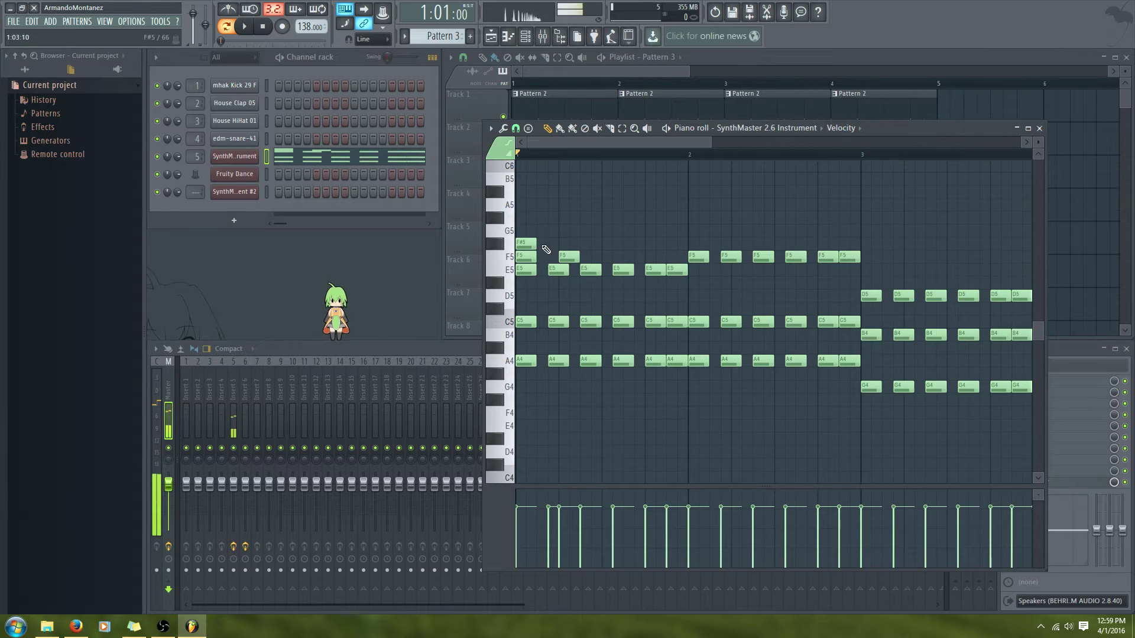
pyautogui.click(545, 244)
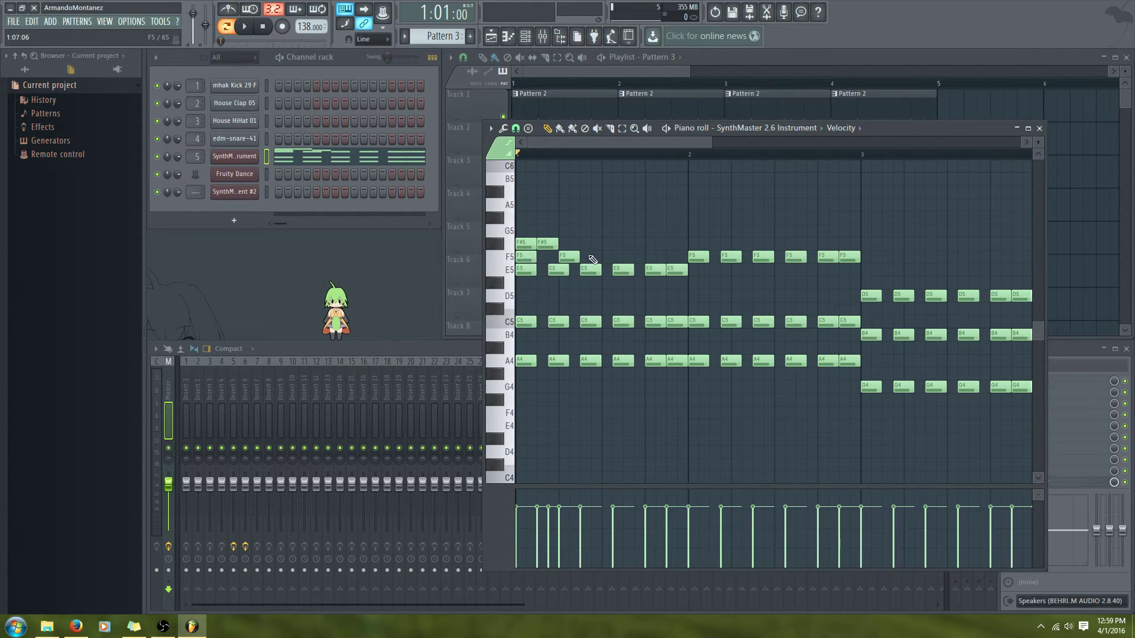
# Delete the trial F5 and F#5 notes above bar 1's chords
pyautogui.rightClick(530, 259)
pyautogui.rightClick(568, 256)
pyautogui.rightClick(552, 246)
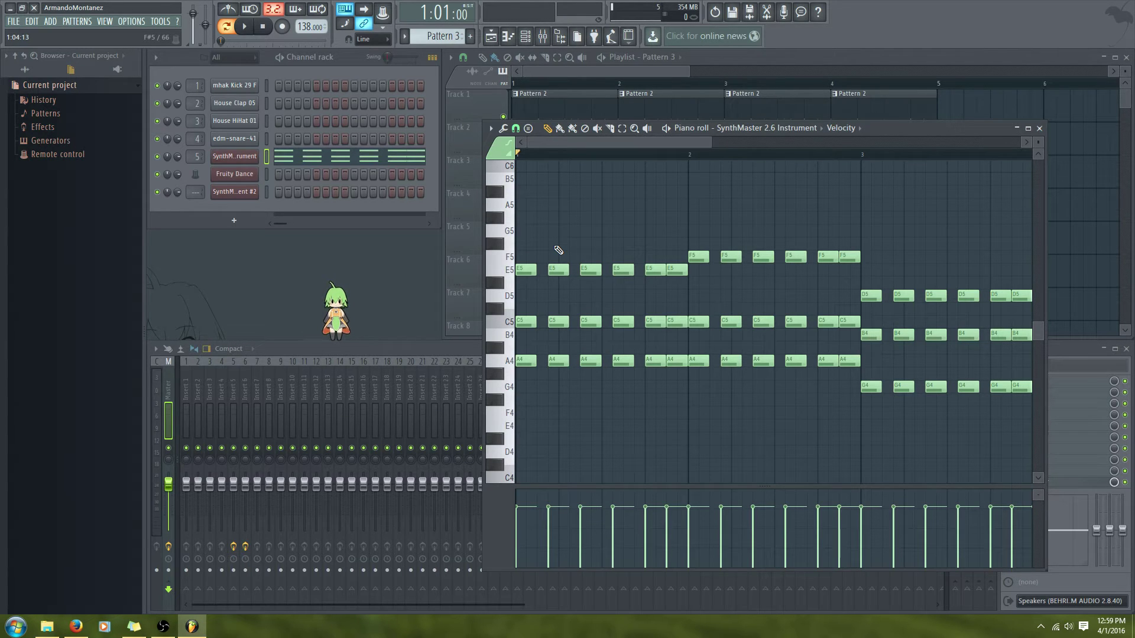
# Save the project and play back Pattern 3's chord progression, stopping it during the playback
pyautogui.hotkey('ctrl', 's')
pyautogui.click(242, 28)
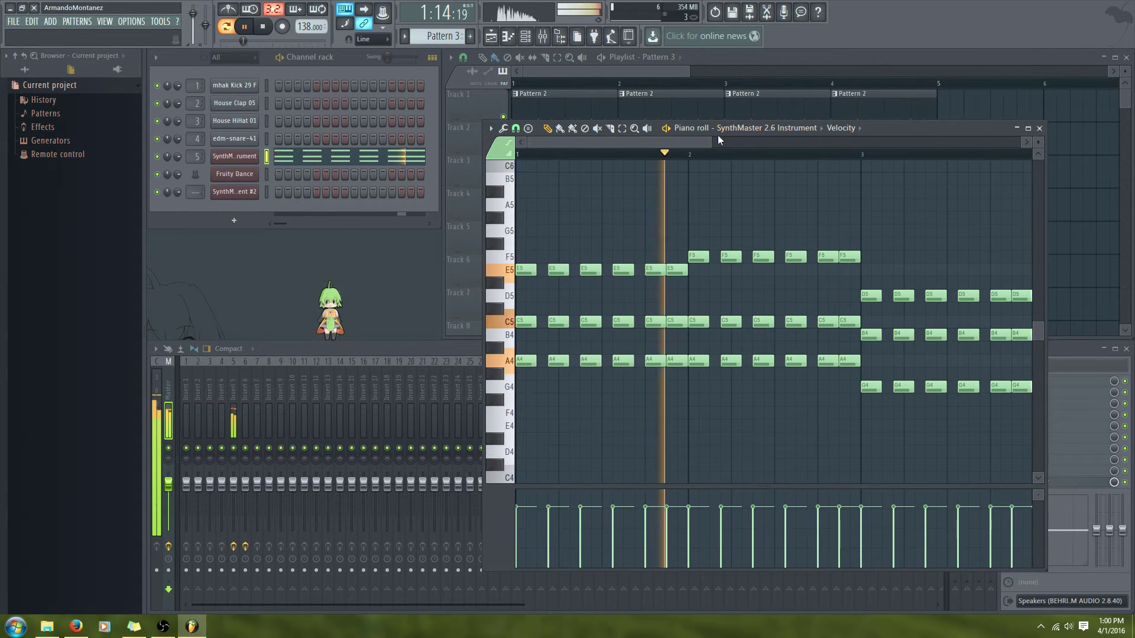
pyautogui.moveTo(711, 140); pyautogui.dragTo(800, 153)
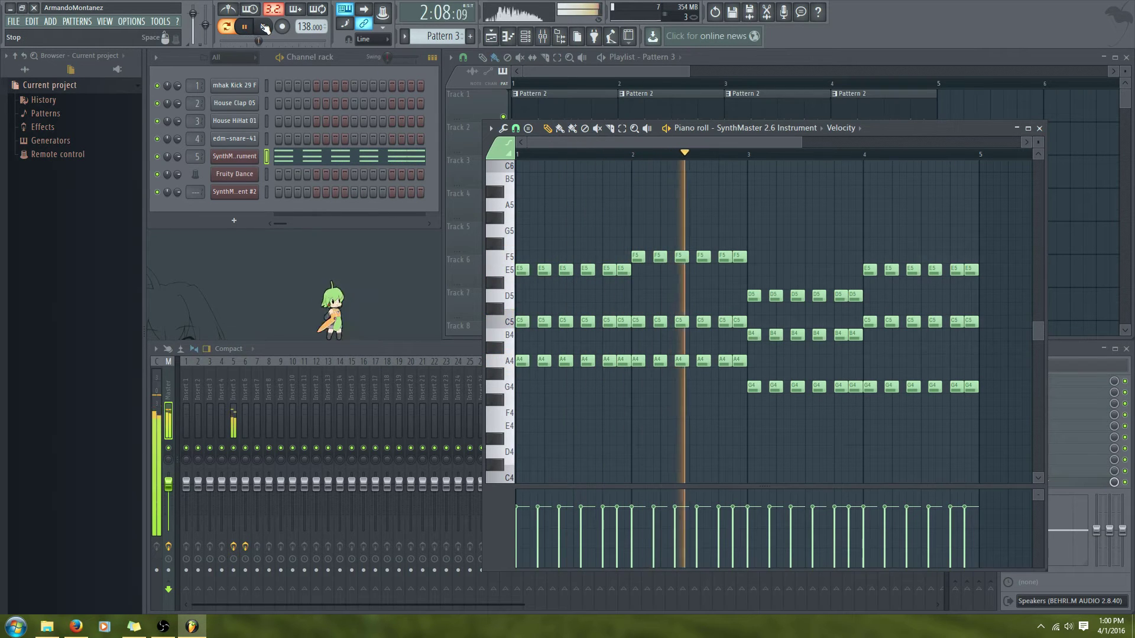
pyautogui.click(264, 27)
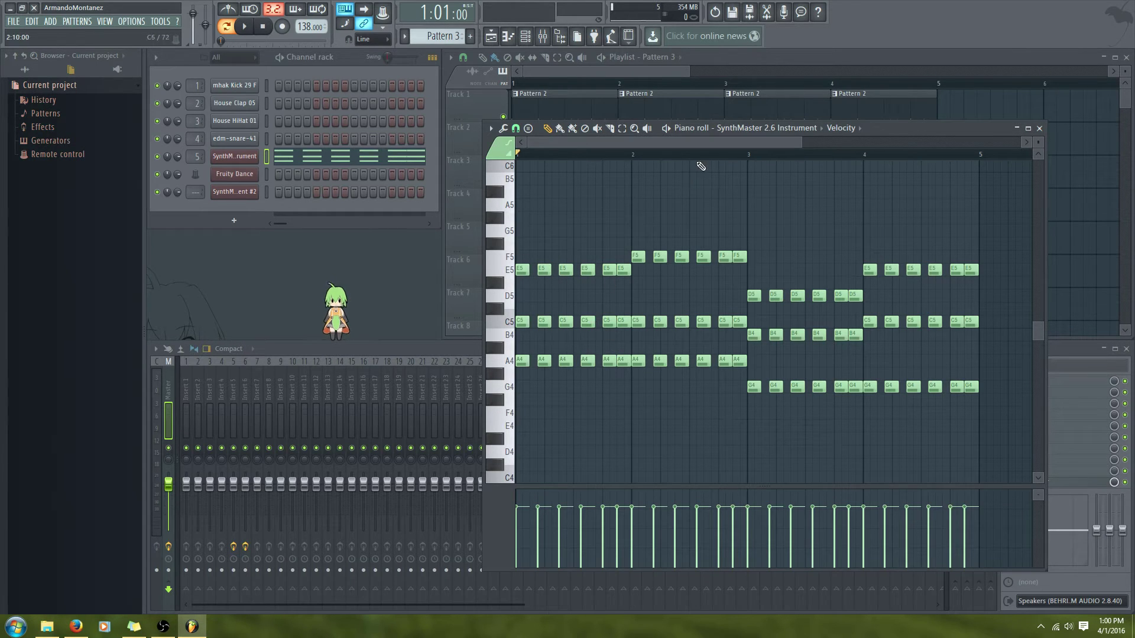
pyautogui.moveTo(797, 146); pyautogui.dragTo(704, 144)
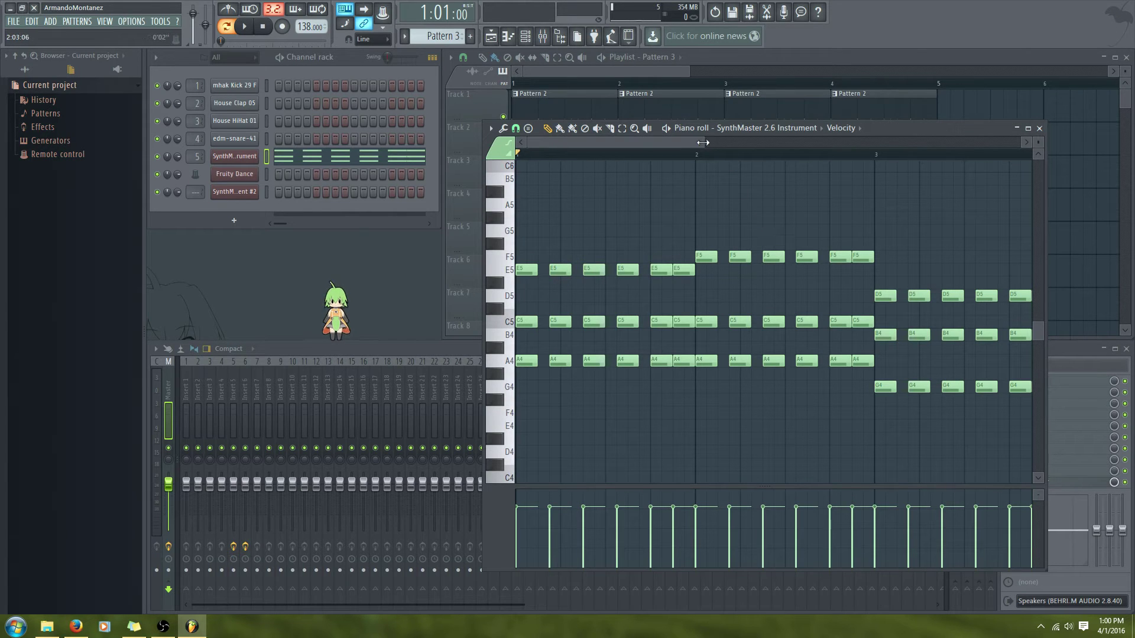
pyautogui.moveTo(702, 143); pyautogui.dragTo(745, 144)
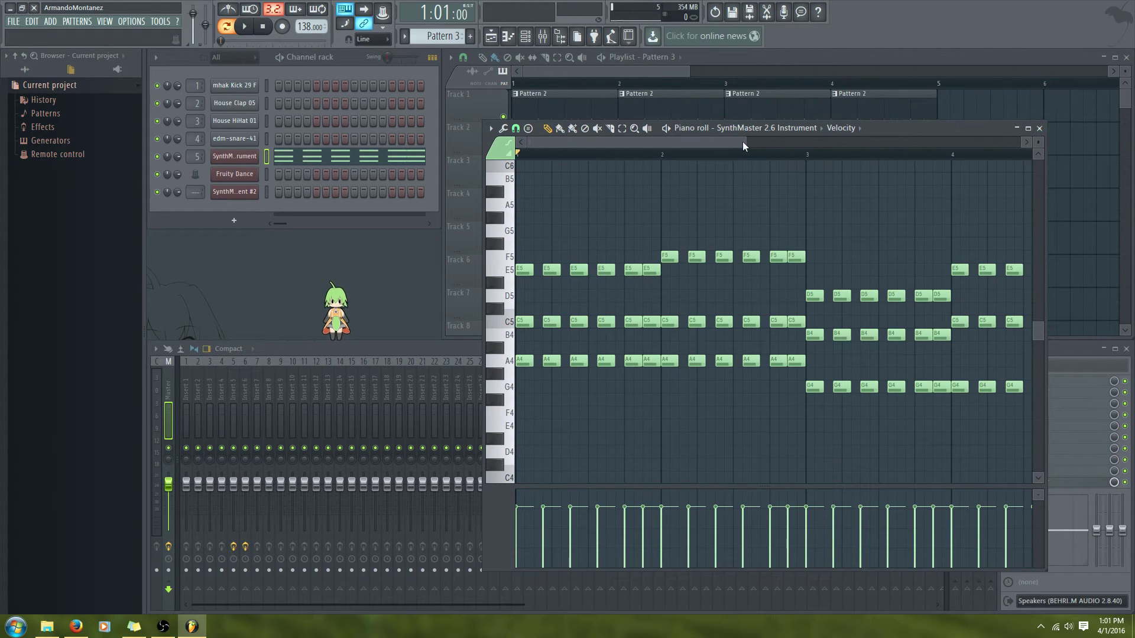
pyautogui.moveTo(743, 140); pyautogui.dragTo(772, 142)
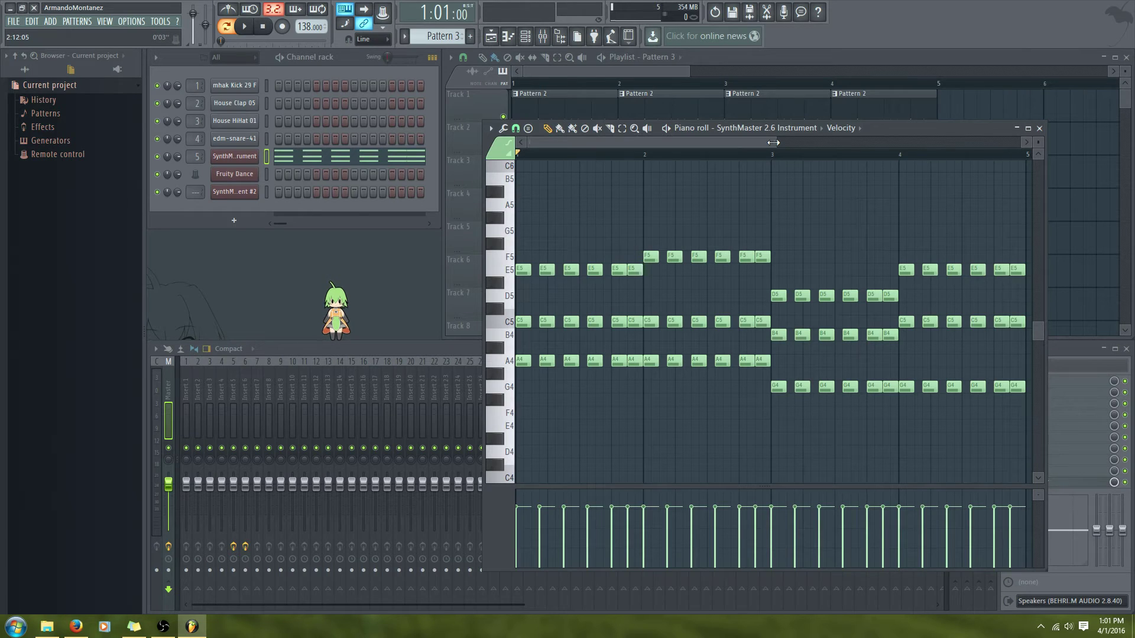
# Place Pattern 3 on playlist Track 2 at bar 1 and play the arrangement in song mode
pyautogui.click(1039, 129)
pyautogui.click(519, 142)
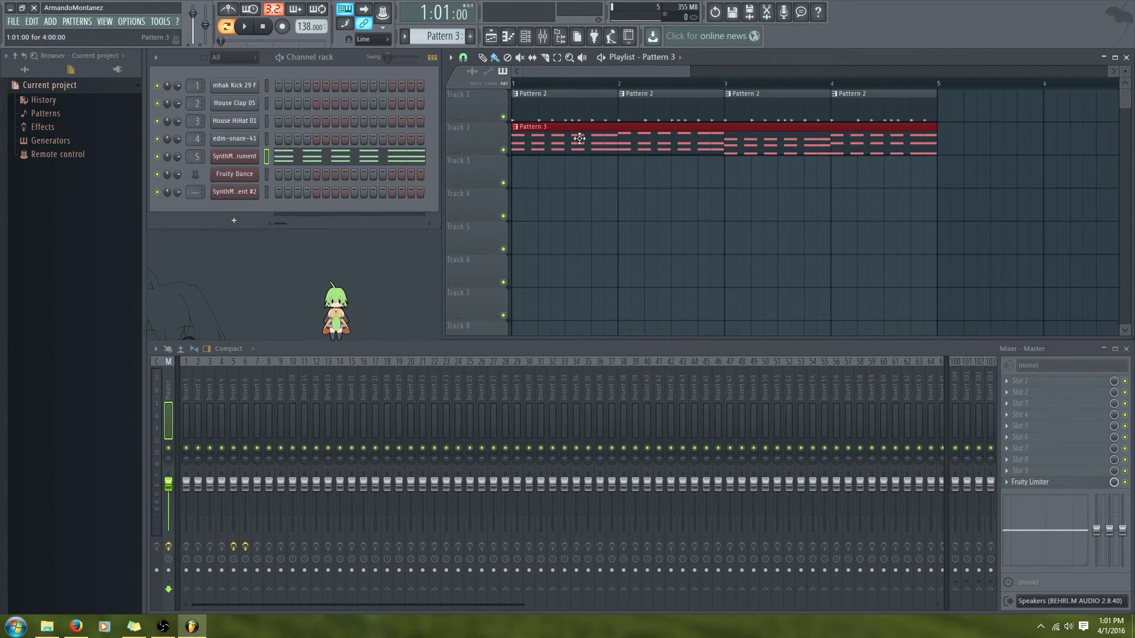
pyautogui.click(228, 27)
pyautogui.press('space')
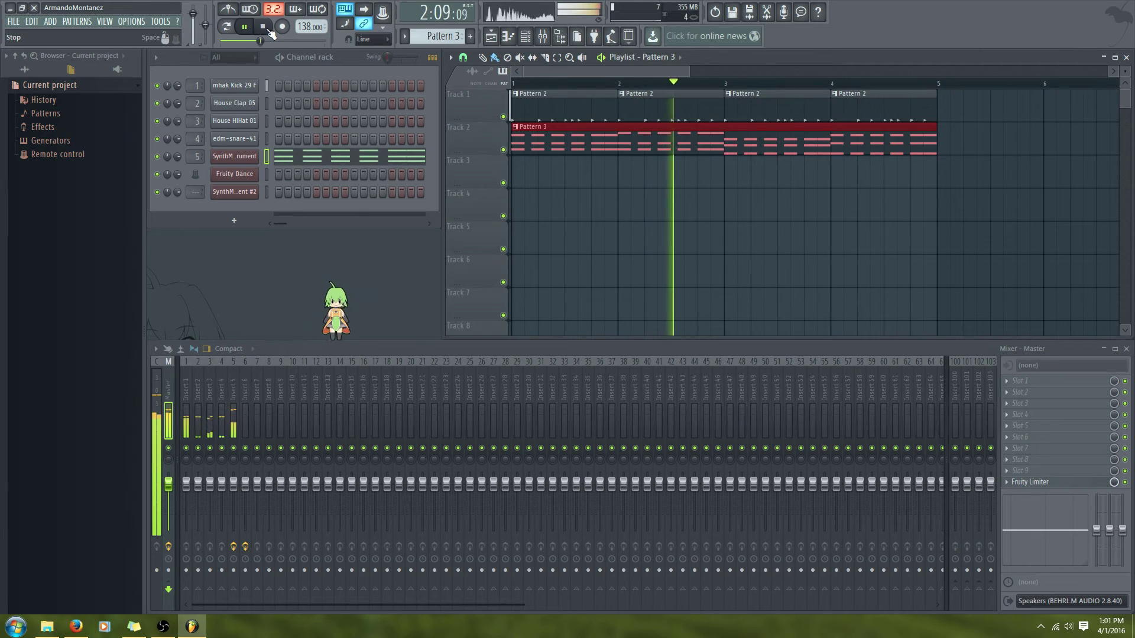
pyautogui.click(264, 26)
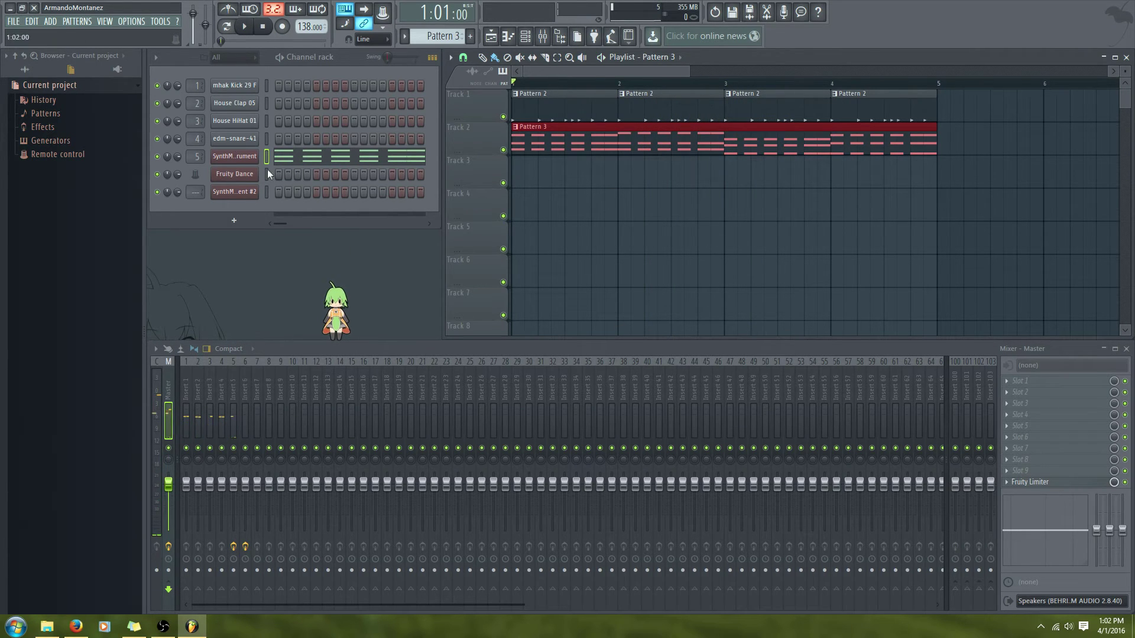
# Open the Lead pattern's SynthMaster #2 melody in the piano roll and move the window clear of the upper playlist tracks
pyautogui.click(76, 21)
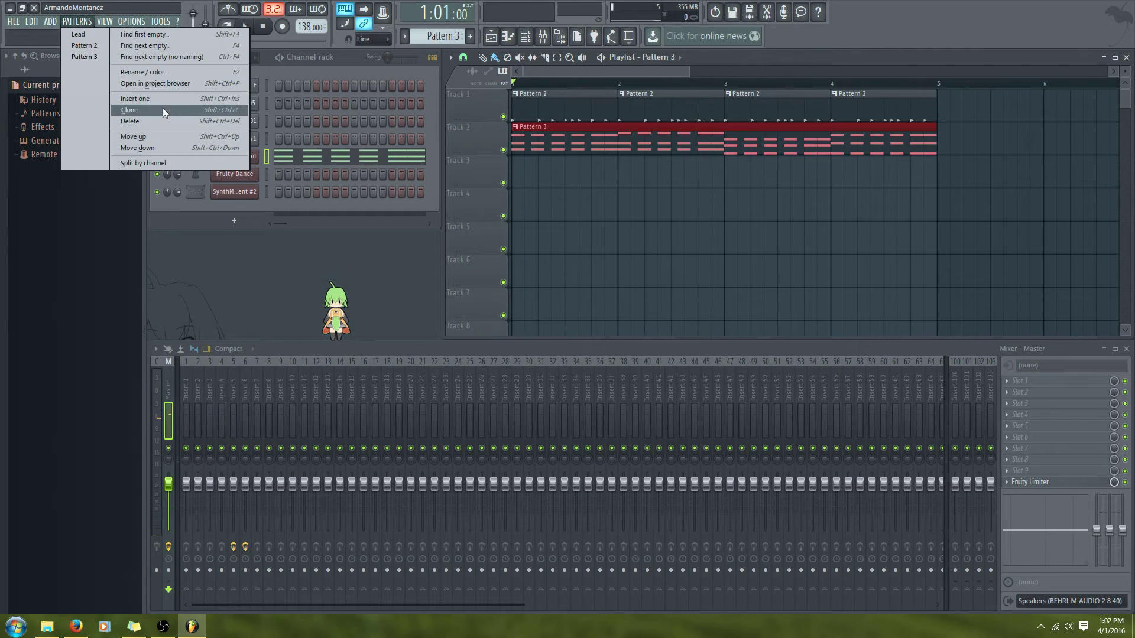
pyautogui.click(97, 34)
pyautogui.click(317, 193)
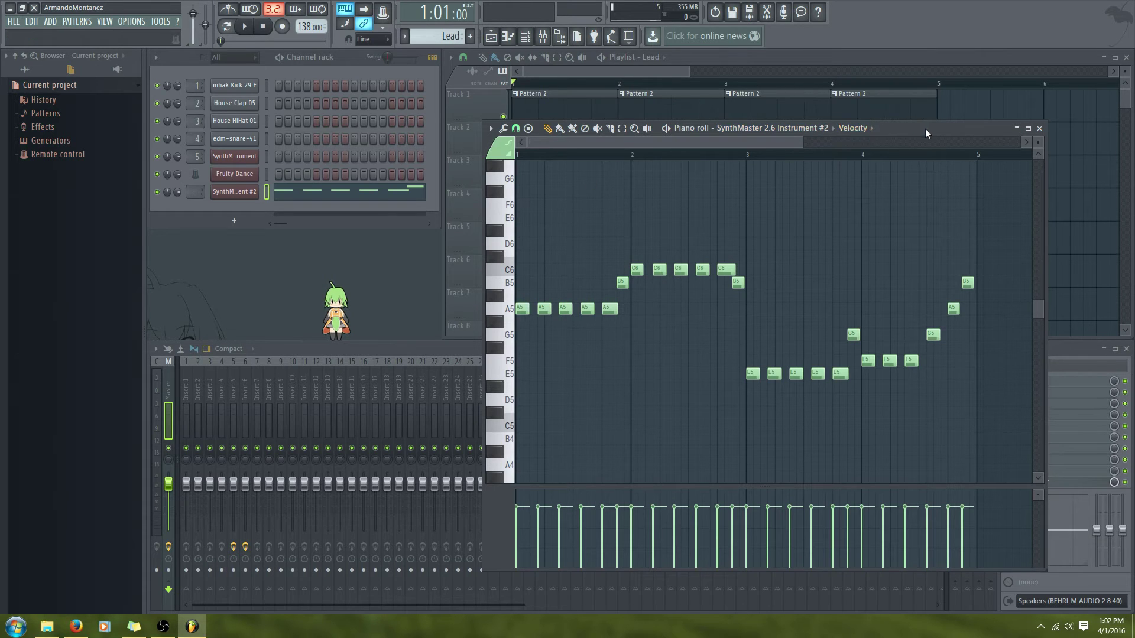
pyautogui.moveTo(925, 129); pyautogui.dragTo(935, 291)
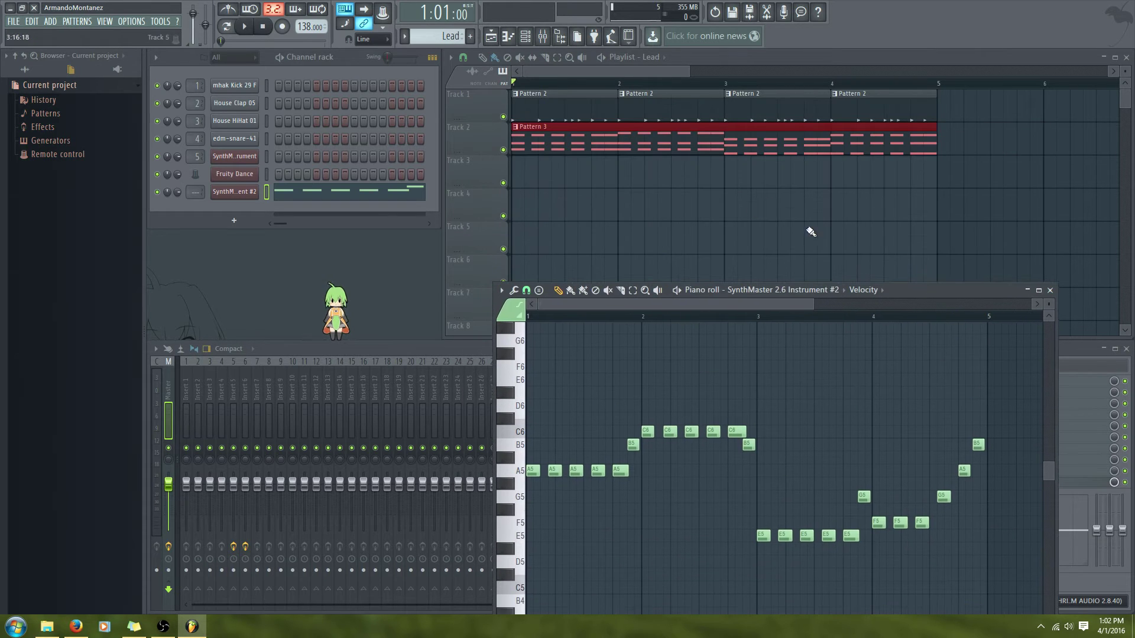
# View Pattern 3's chord notes in the piano roll and close it
pyautogui.click(617, 142)
pyautogui.click(350, 156)
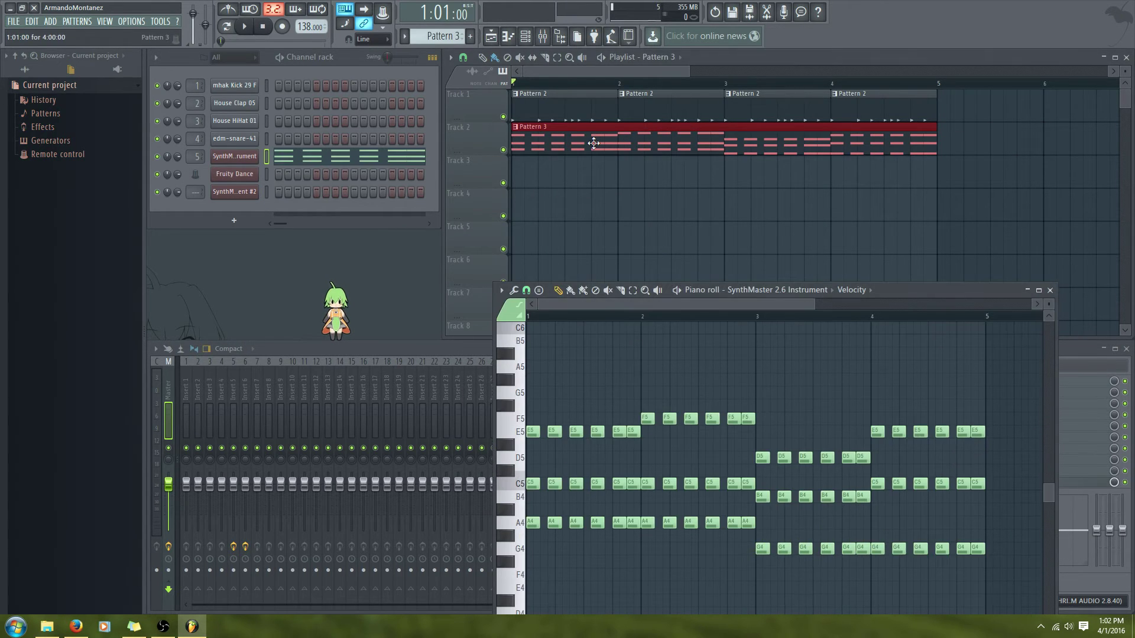
pyautogui.click(350, 158)
pyautogui.click(371, 159)
pyautogui.click(1050, 290)
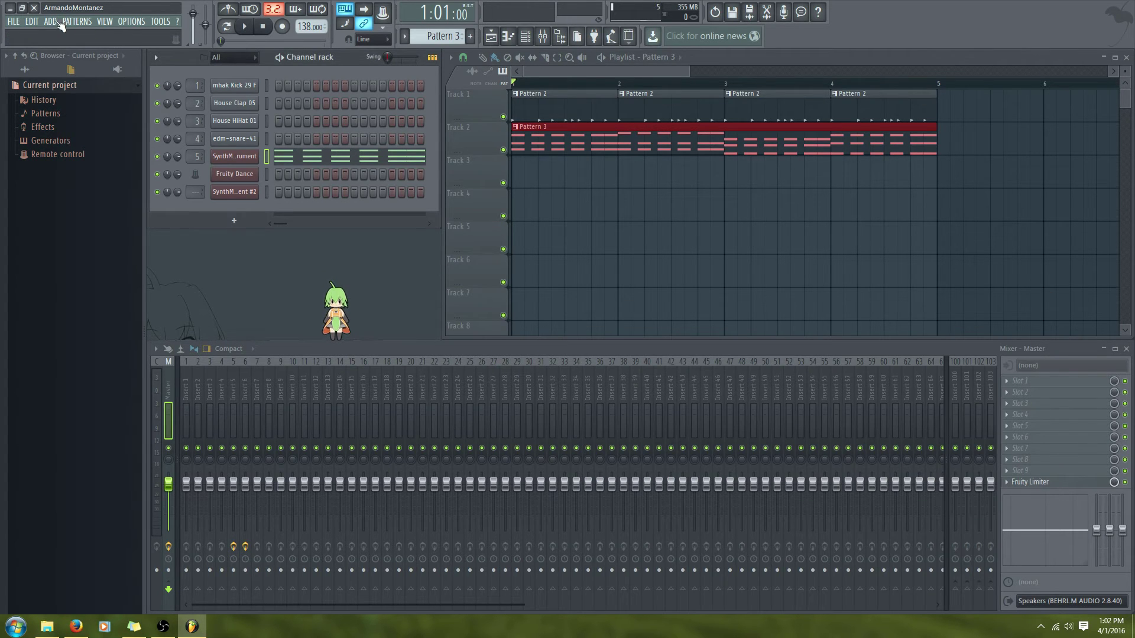
# Switch to the Lead pattern and examine its four-bar melody in the piano roll
pyautogui.click(77, 21)
pyautogui.click(79, 34)
pyautogui.press('F7')
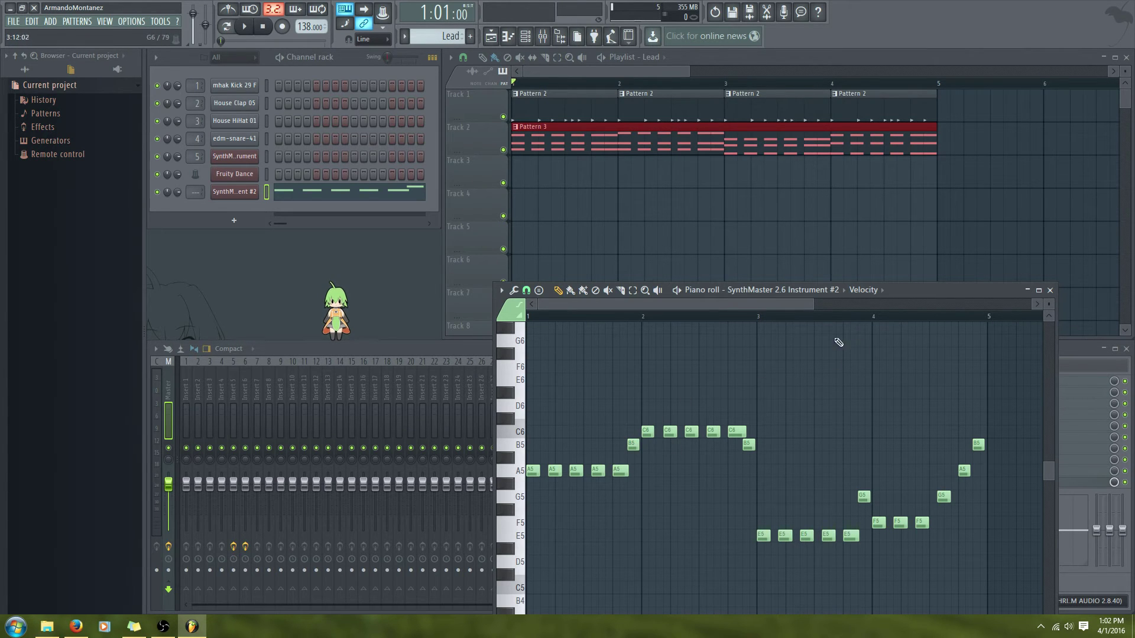
pyautogui.moveTo(814, 305); pyautogui.dragTo(604, 304)
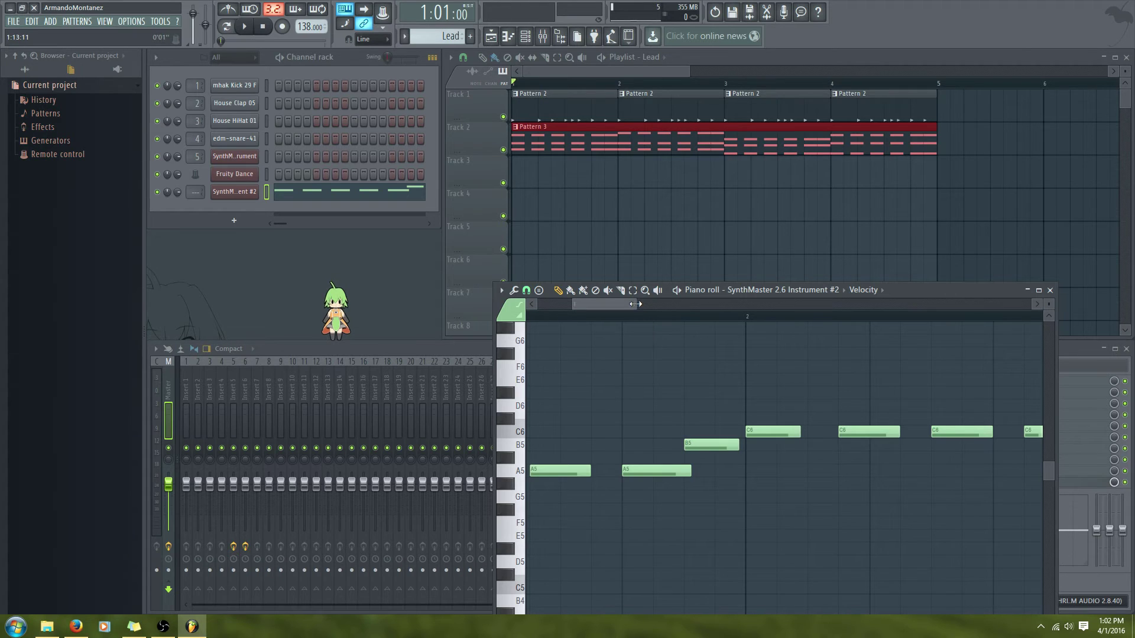
pyautogui.moveTo(636, 305); pyautogui.dragTo(951, 305)
pyautogui.moveTo(716, 316); pyautogui.dragTo(755, 312)
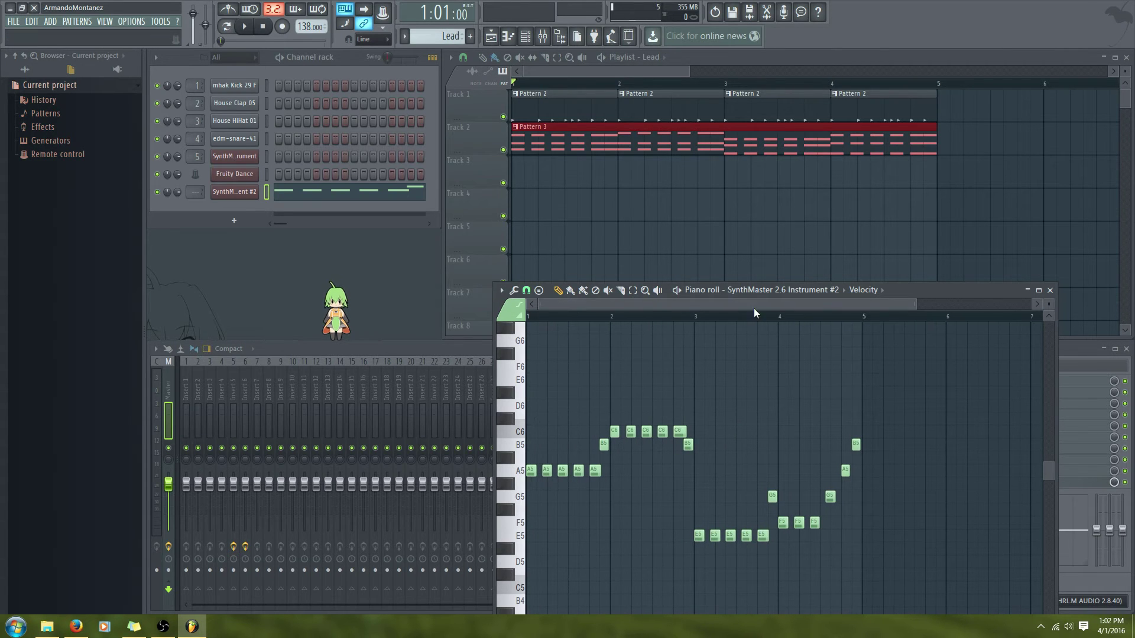
pyautogui.moveTo(913, 304); pyautogui.dragTo(840, 304)
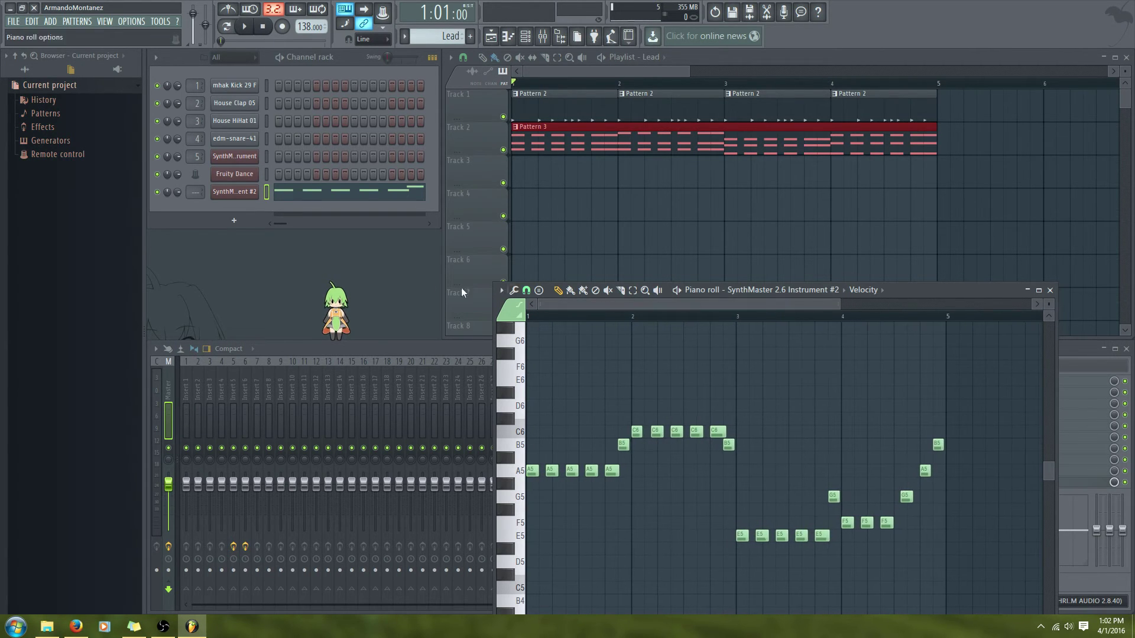
# Place the Lead pattern on playlist Track 3 at bar 1 and play the arrangement
pyautogui.click(519, 178)
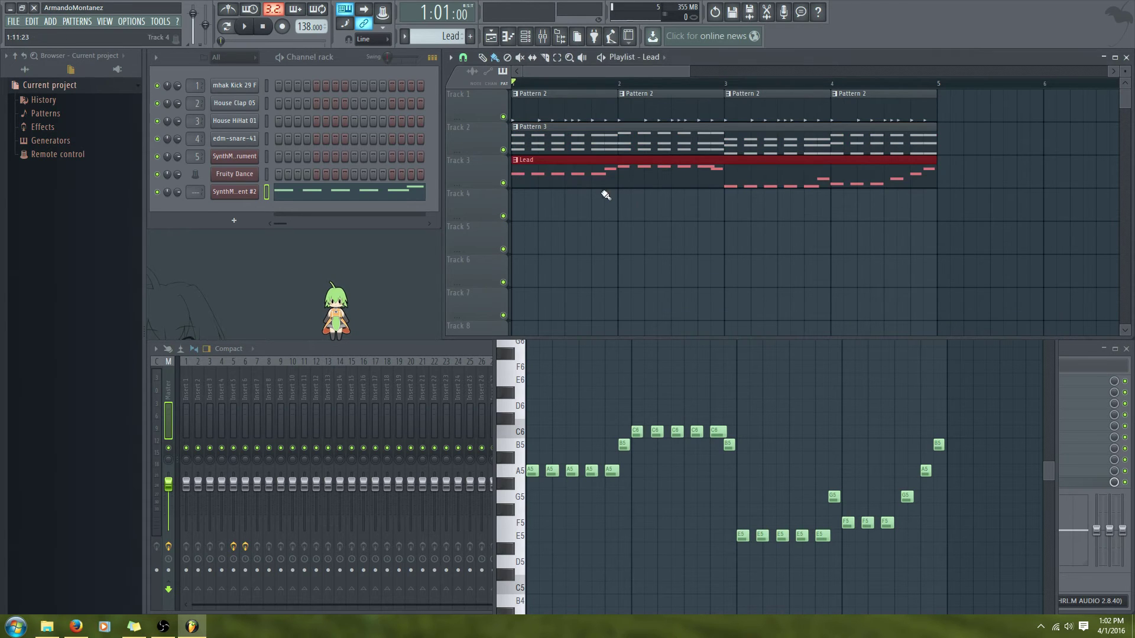
pyautogui.press('space')
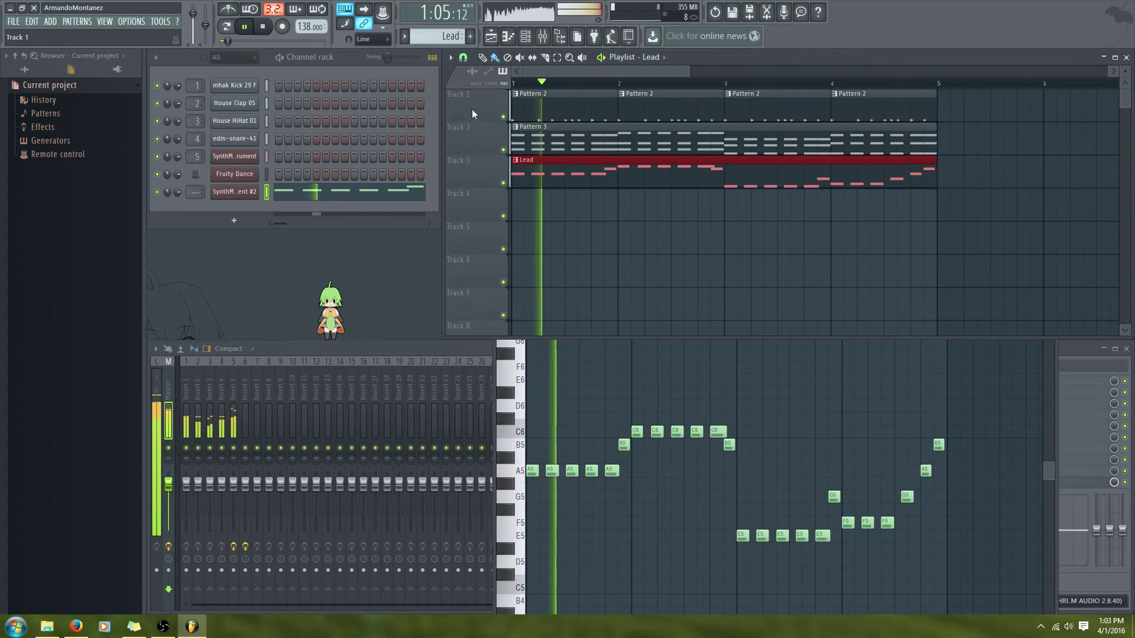
pyautogui.press('space')
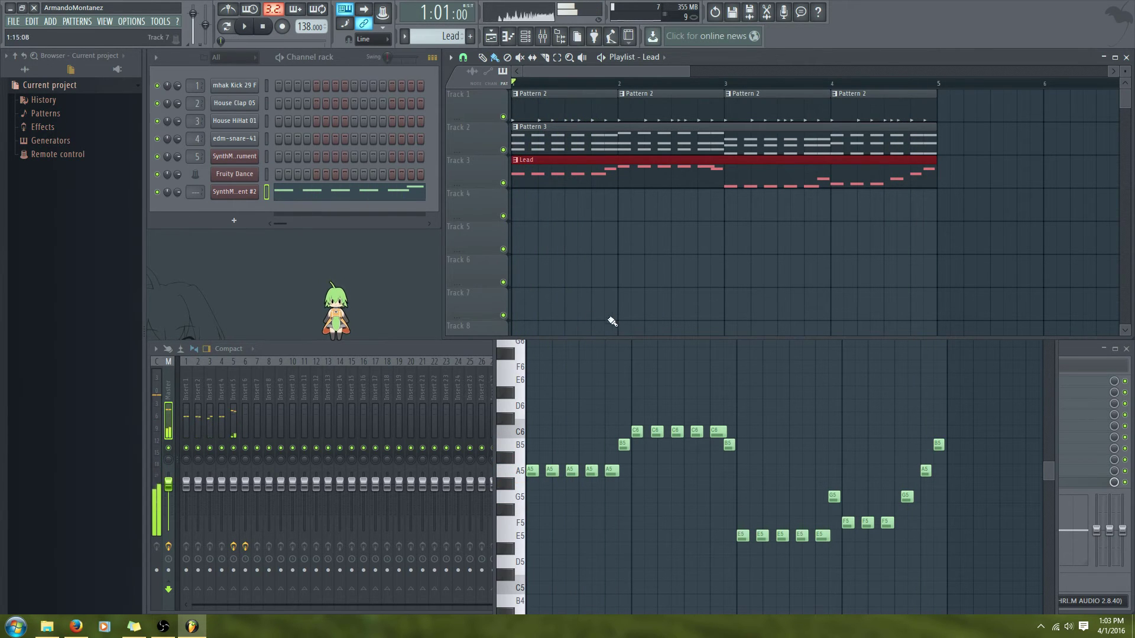
# Compare the Lead melody's rhythm with Pattern 3's chords in the piano roll, and close the piano roll
pyautogui.click(530, 470)
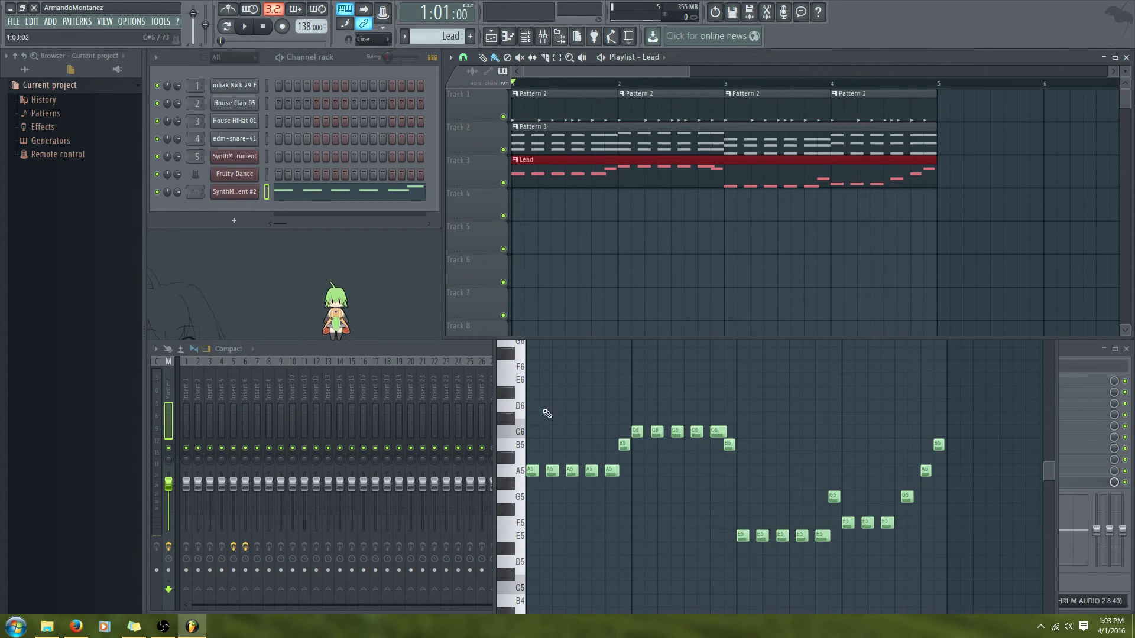
pyautogui.click(499, 384)
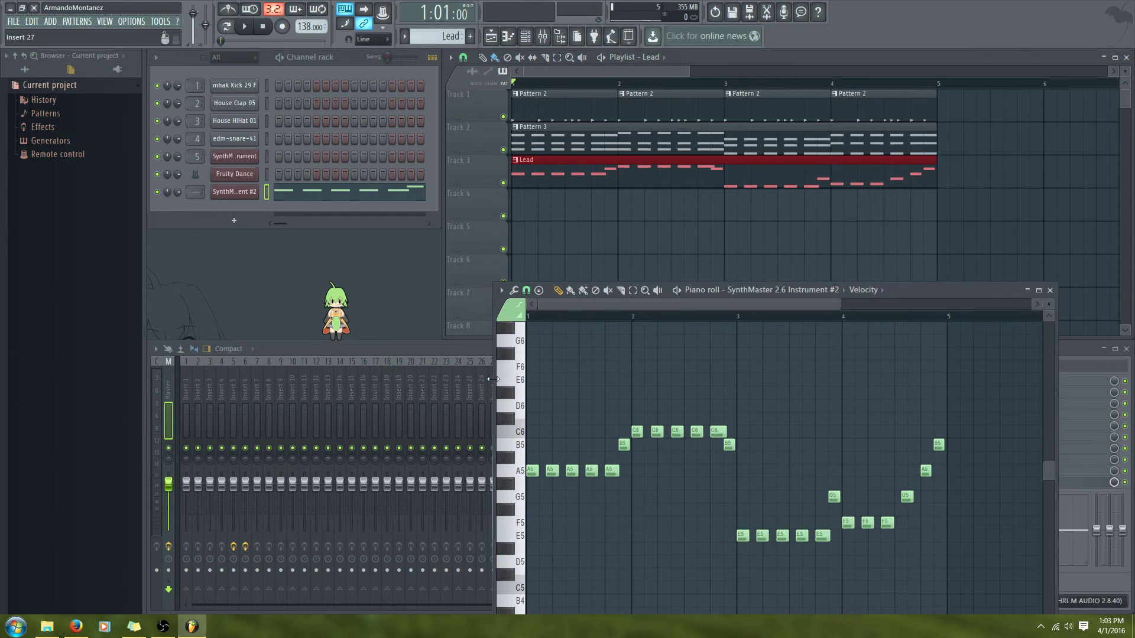
pyautogui.moveTo(596, 305); pyautogui.dragTo(544, 335)
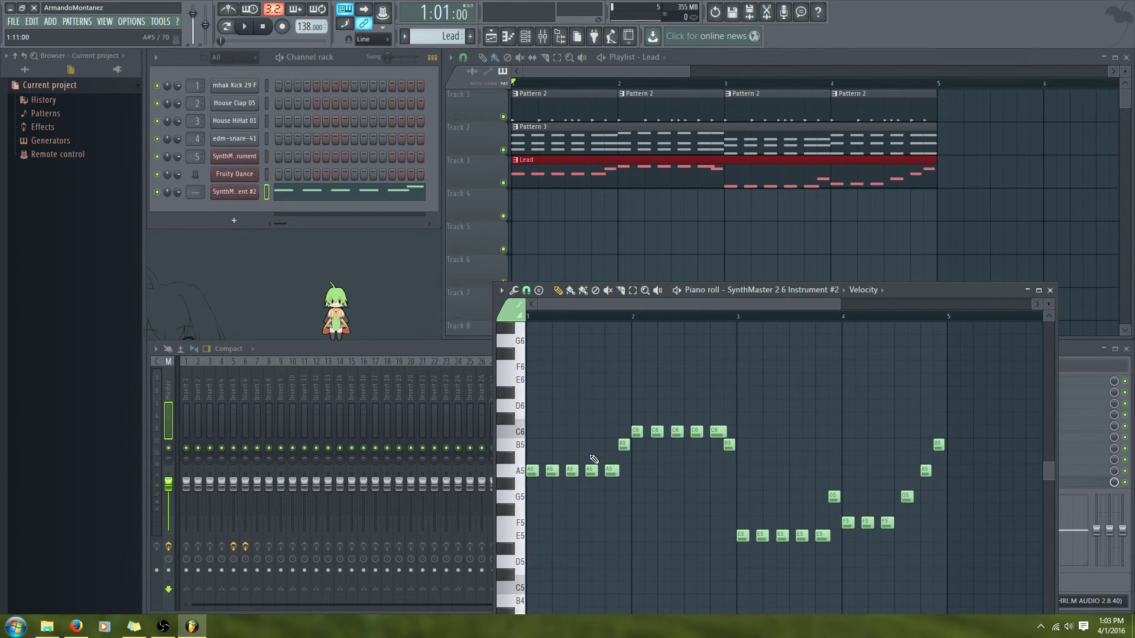
pyautogui.click(546, 147)
pyautogui.click(393, 160)
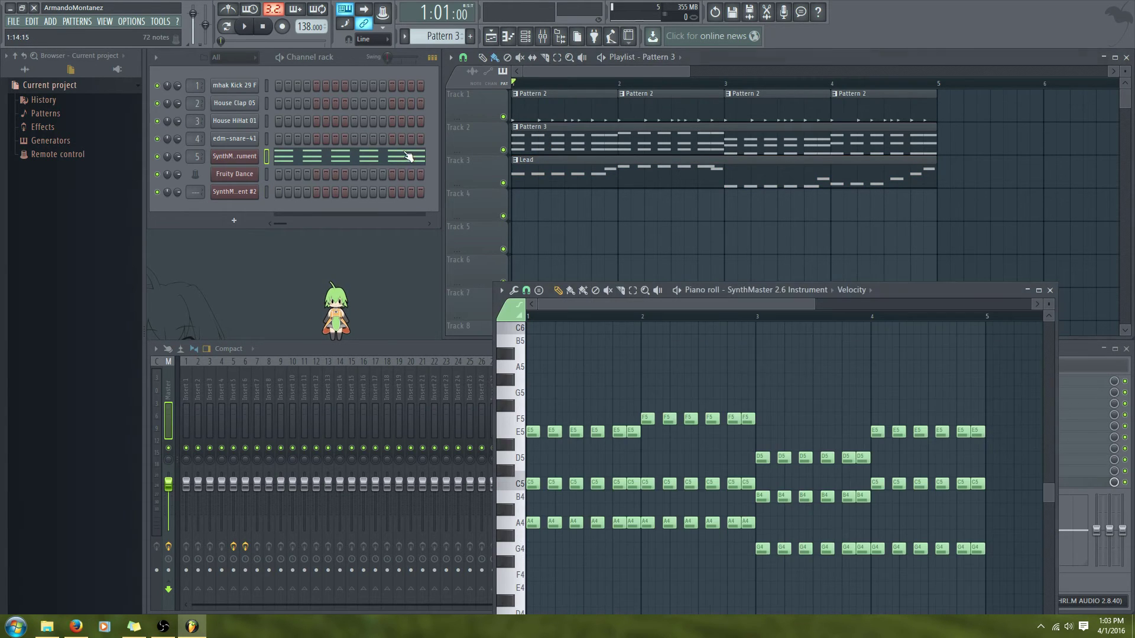
pyautogui.click(1049, 290)
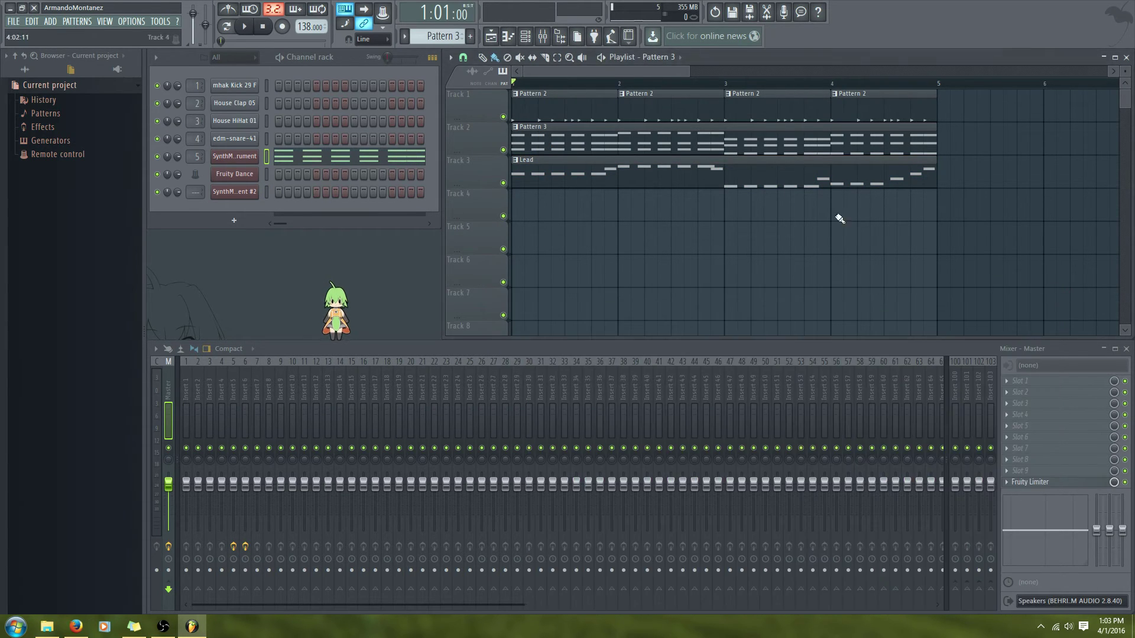
# Move the third A5 note of the Lead melody in bar 1 up to D6 and play the arrangement
pyautogui.click(784, 181)
pyautogui.click(421, 200)
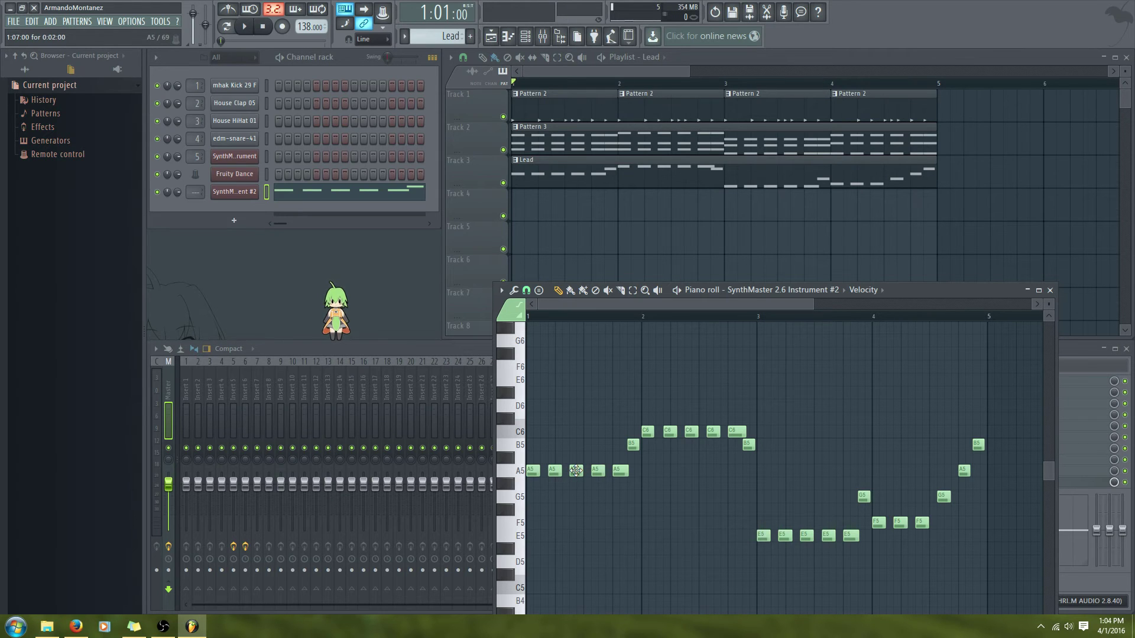
pyautogui.moveTo(576, 471); pyautogui.dragTo(576, 405)
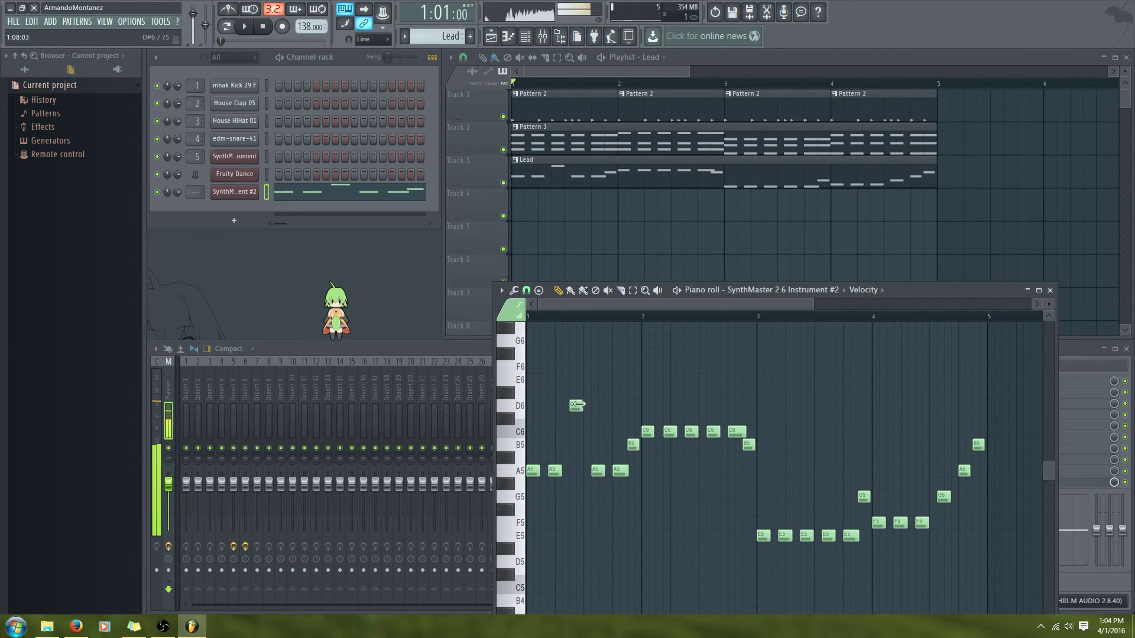
pyautogui.press('space')
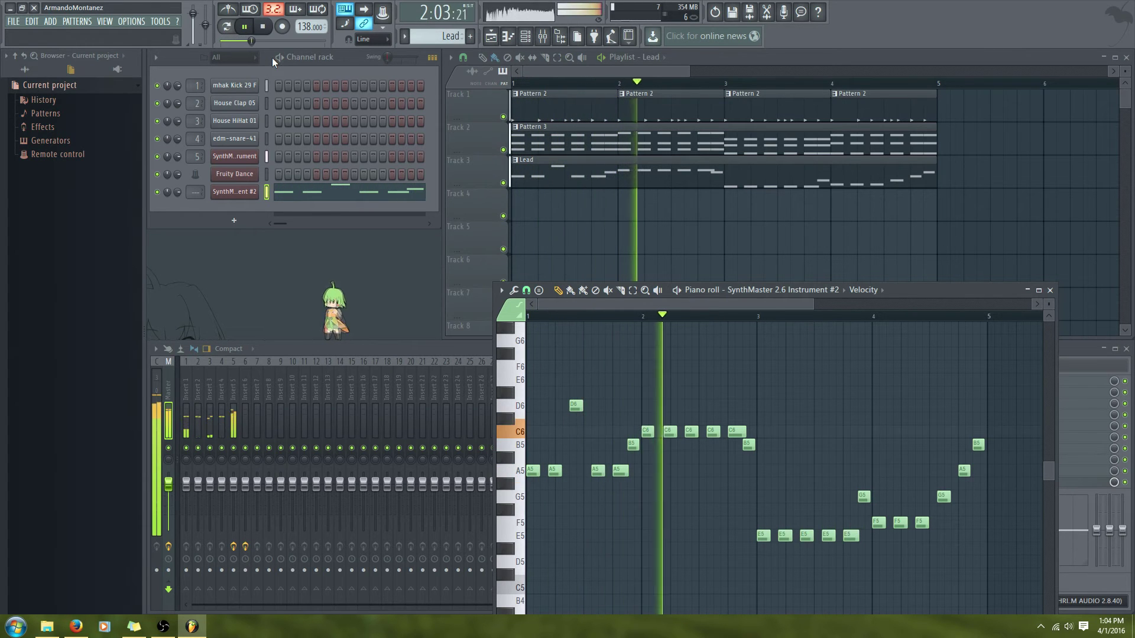
# Move the fourth C6 note in bar 2 of the Lead melody up to E6 and play the arrangement
pyautogui.press('space')
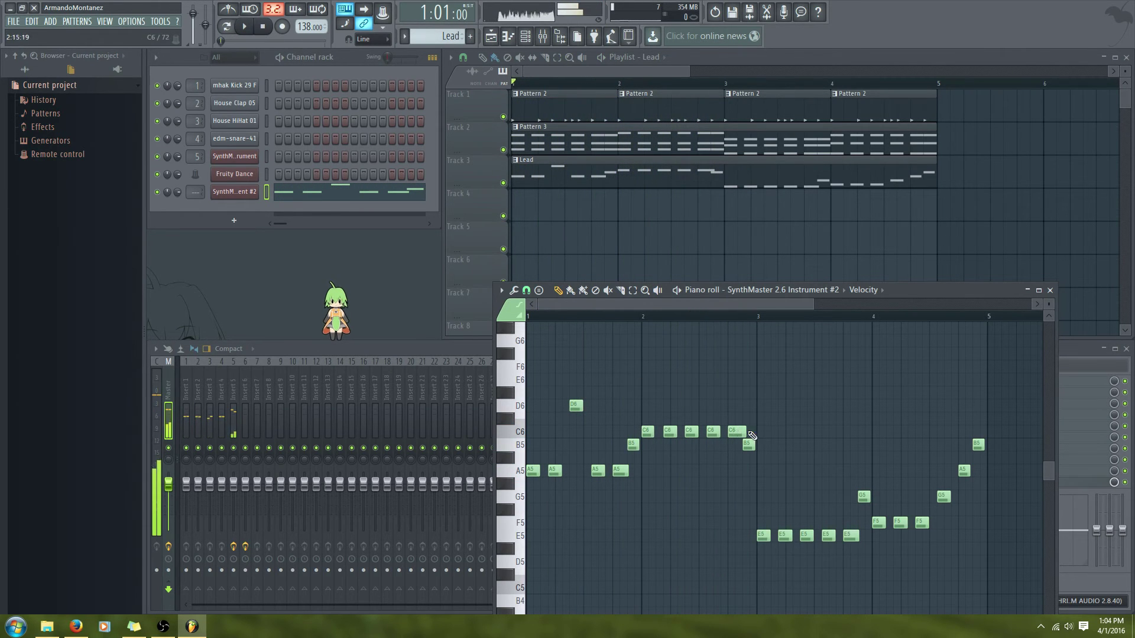
pyautogui.moveTo(712, 427); pyautogui.dragTo(711, 374)
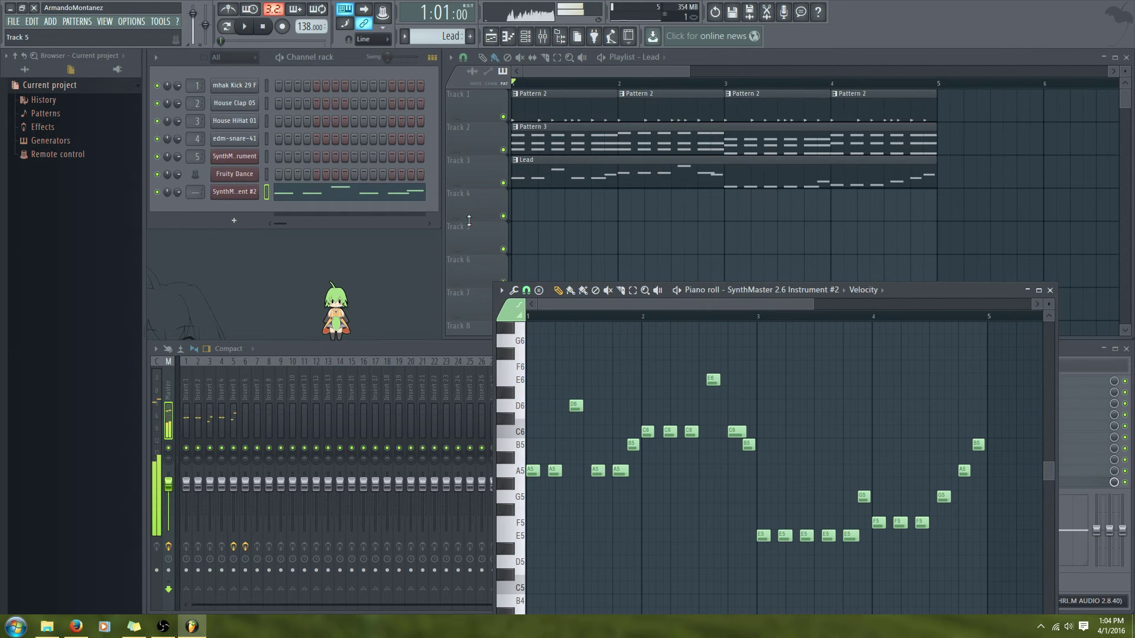
pyautogui.click(240, 30)
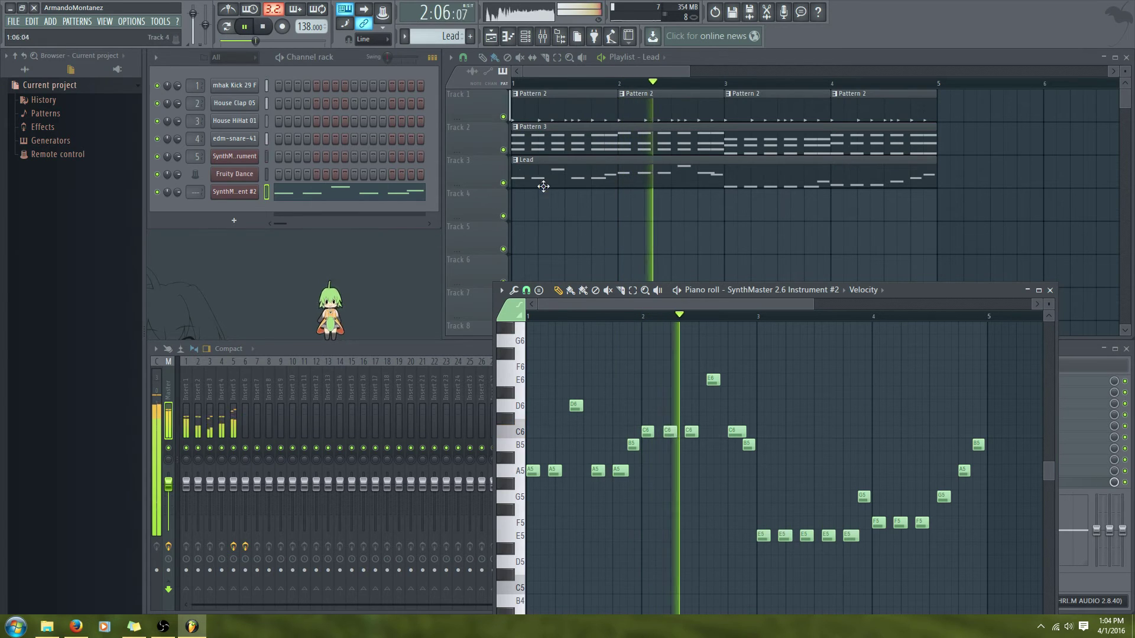
pyautogui.press('space')
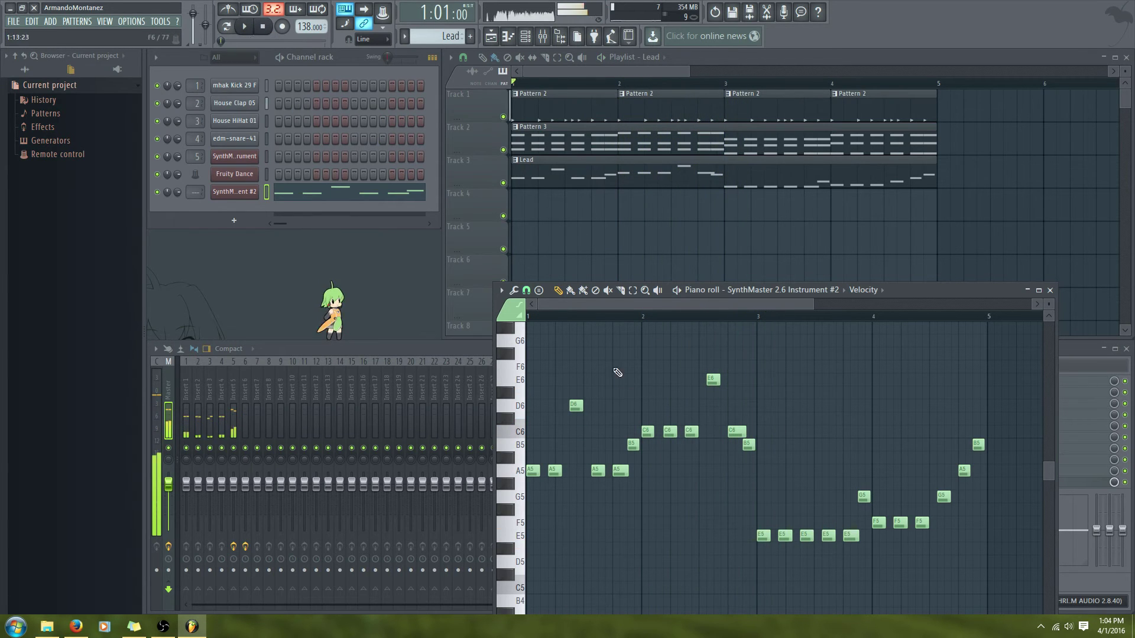
# Move the last A5 note in bar 1 of the Lead melody up to C6 and play the arrangement
pyautogui.moveTo(616, 477); pyautogui.dragTo(617, 438)
pyautogui.press('space')
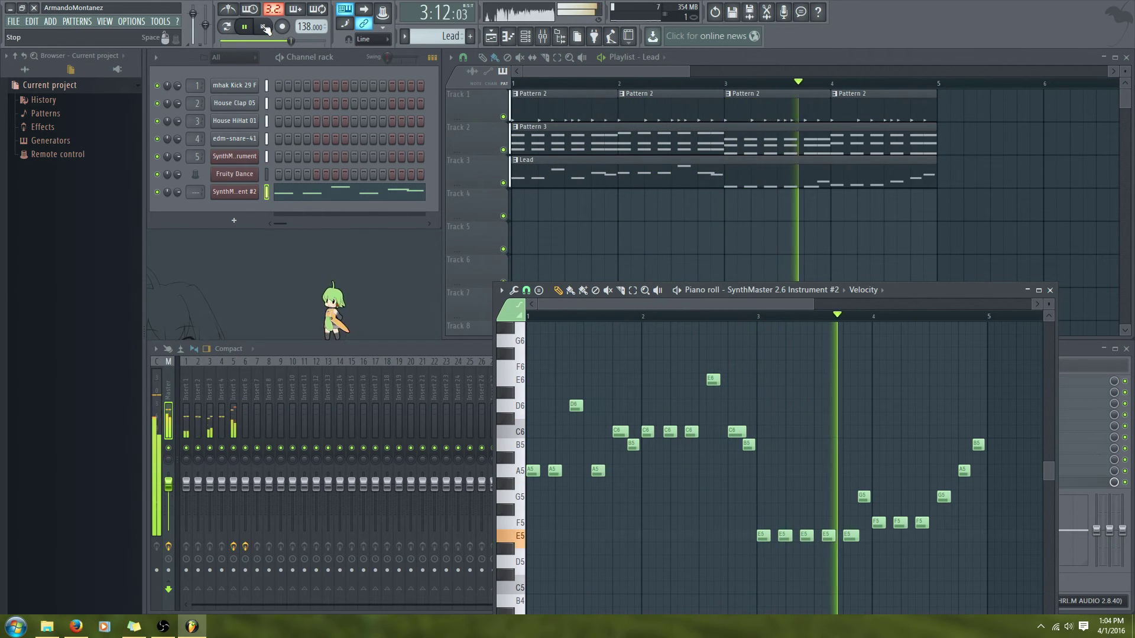
pyautogui.press('space')
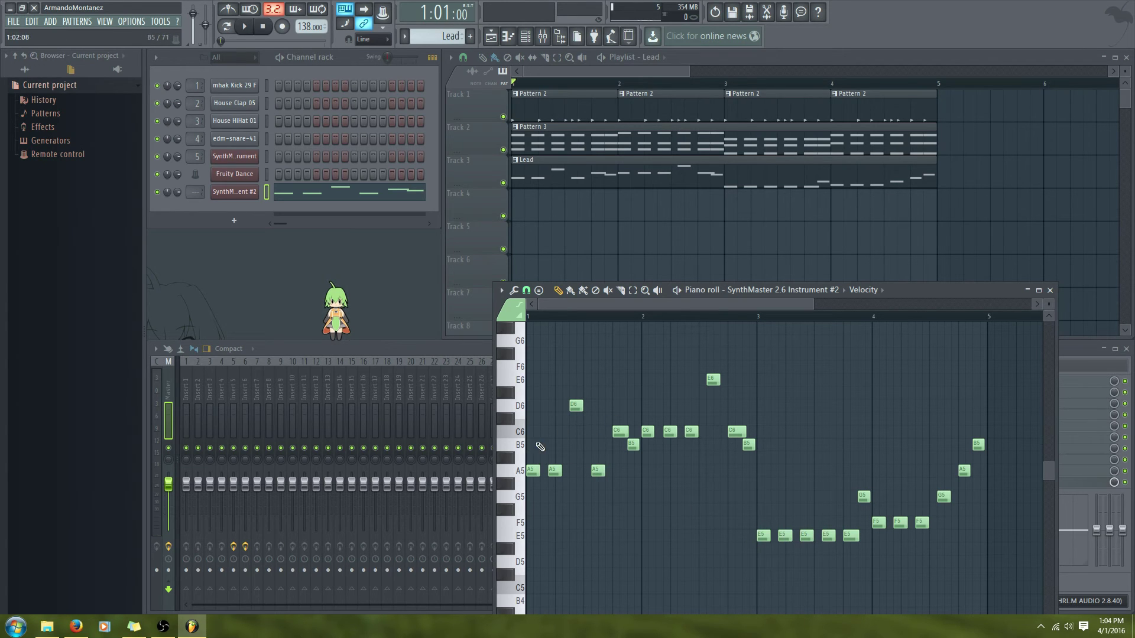
# Delete the opening A5 note of the Lead melody, shift the next A5 one step earlier, and play the arrangement
pyautogui.rightClick(533, 468)
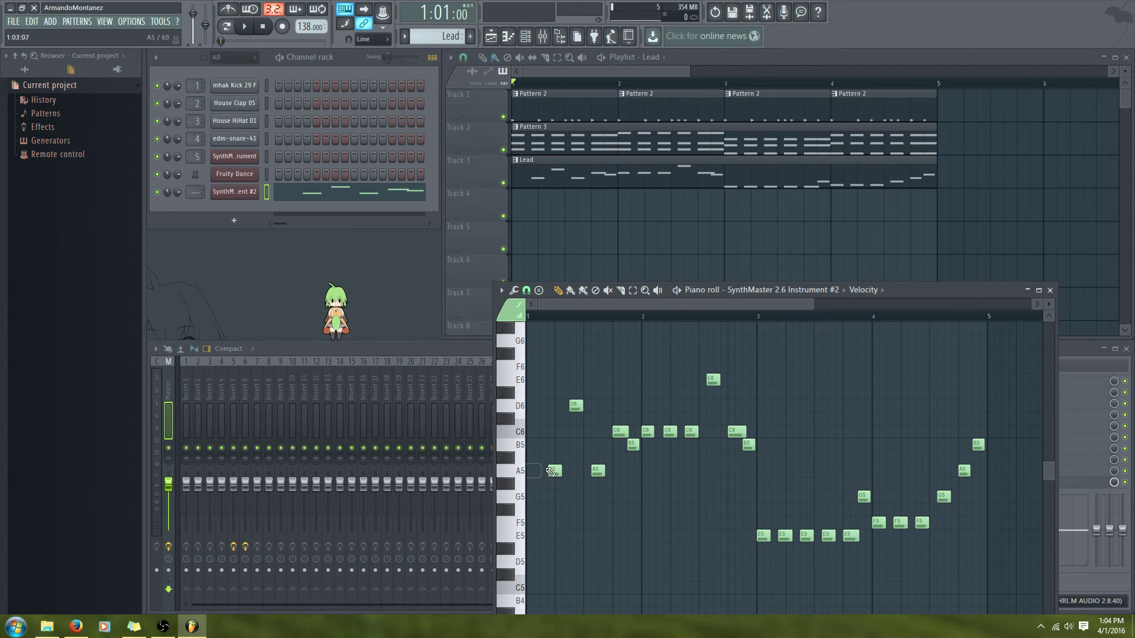
pyautogui.moveTo(551, 471); pyautogui.dragTo(544, 471)
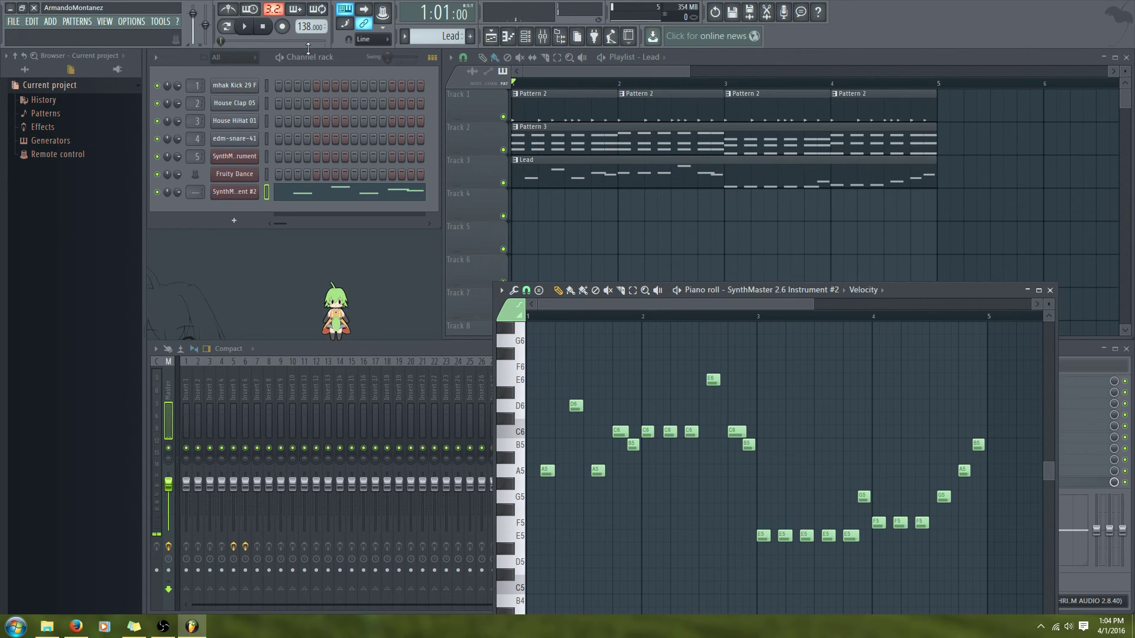
pyautogui.click(244, 27)
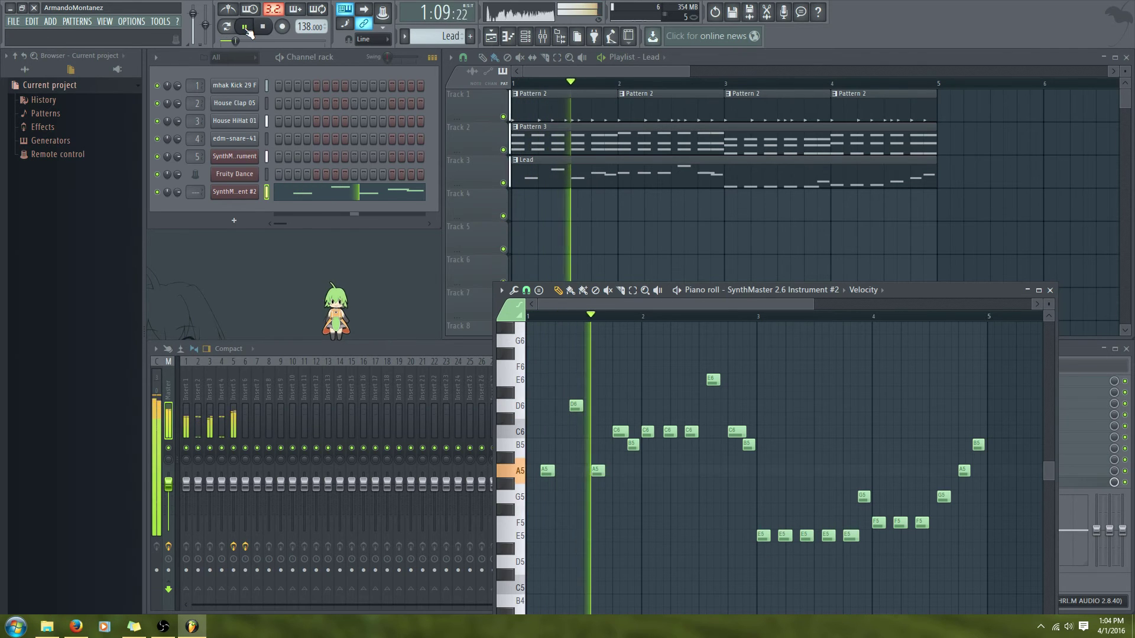
pyautogui.click(263, 26)
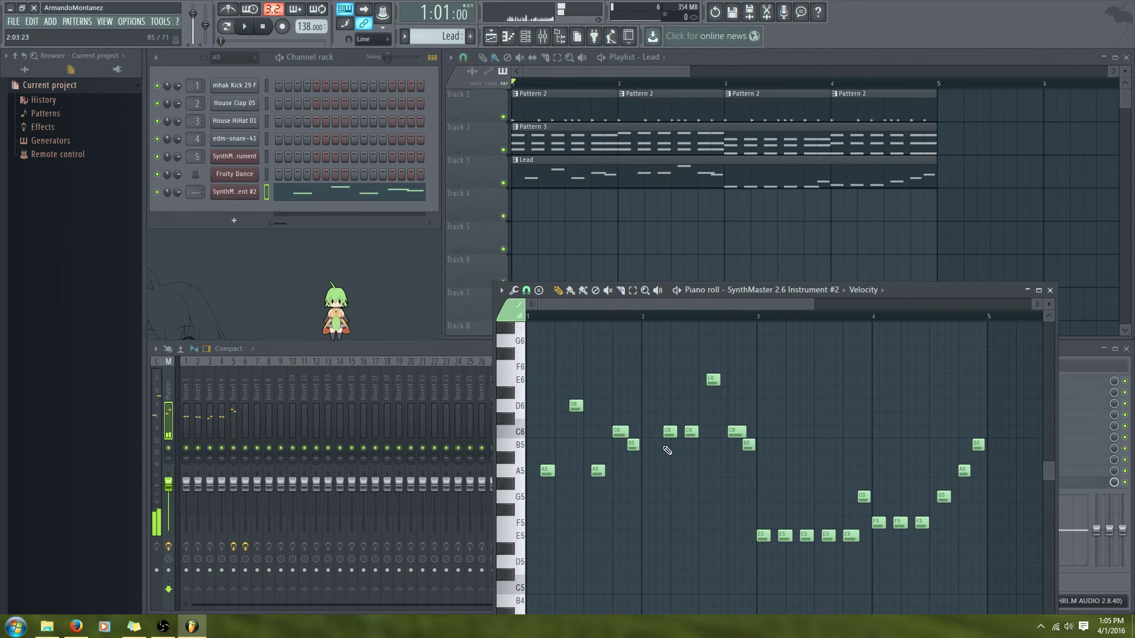
# Shift the first C6 note in bar 2 one step later so it meets the next C6, and play the arrangement
pyautogui.moveTo(669, 431); pyautogui.dragTo(677, 431)
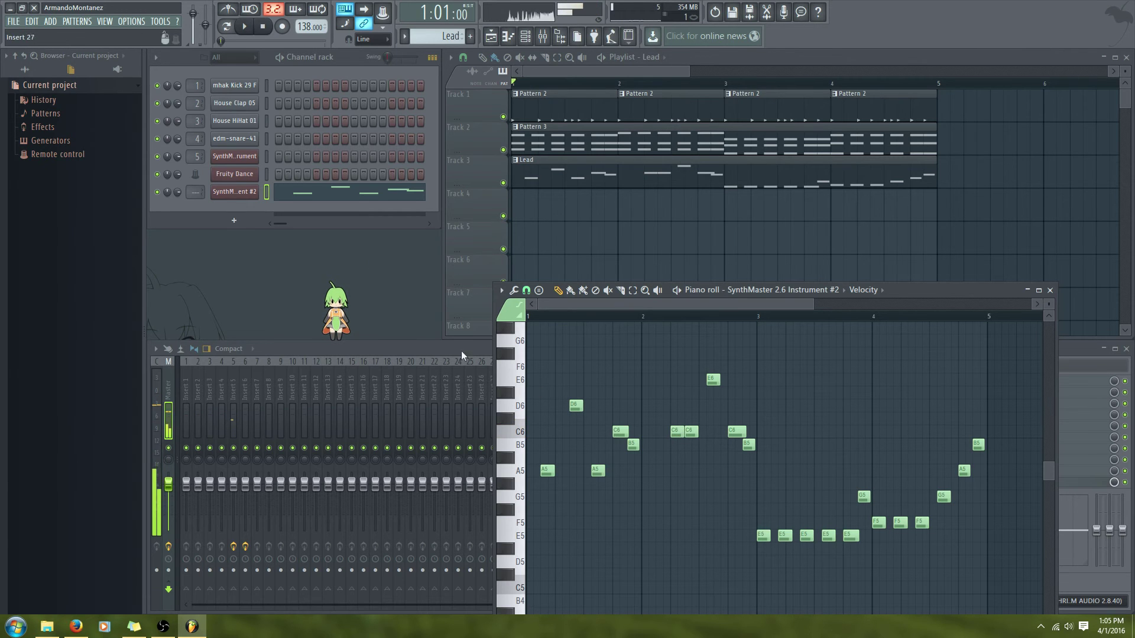
pyautogui.press('space')
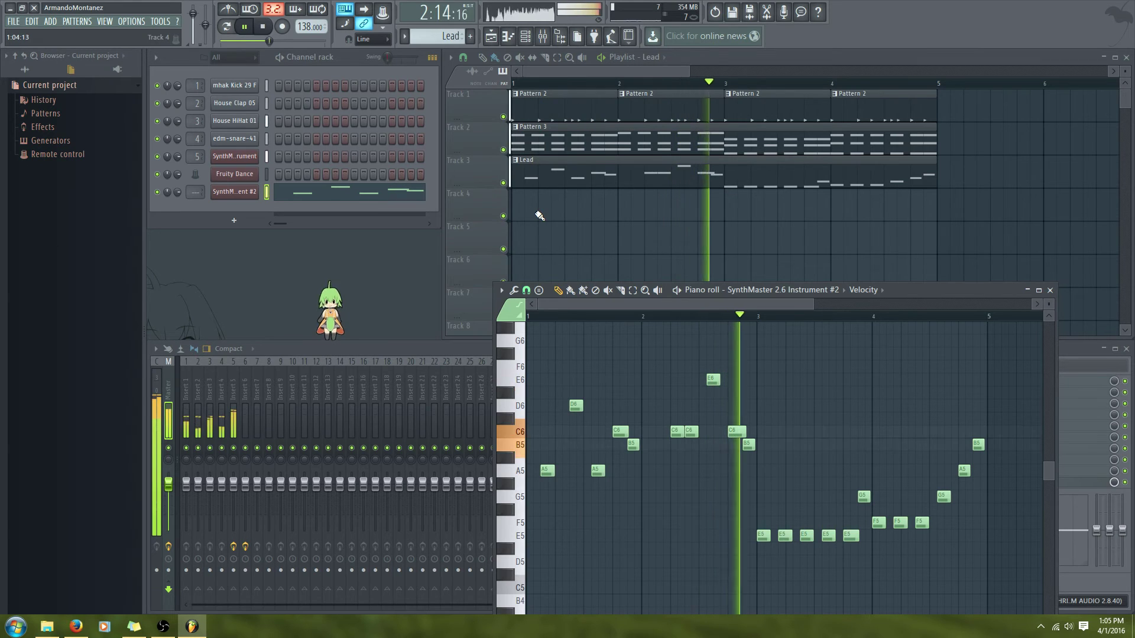
pyautogui.press('space')
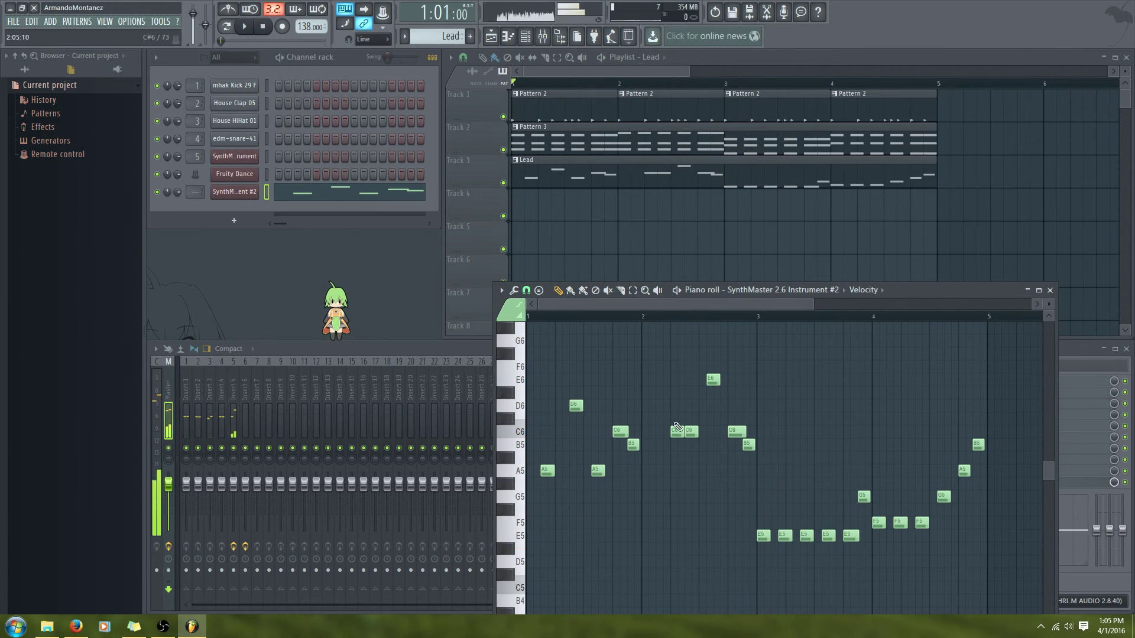
# Shorten the two adjacent C6 notes in bar 2 to half their length and play the arrangement
pyautogui.moveTo(683, 432); pyautogui.dragTo(676, 432)
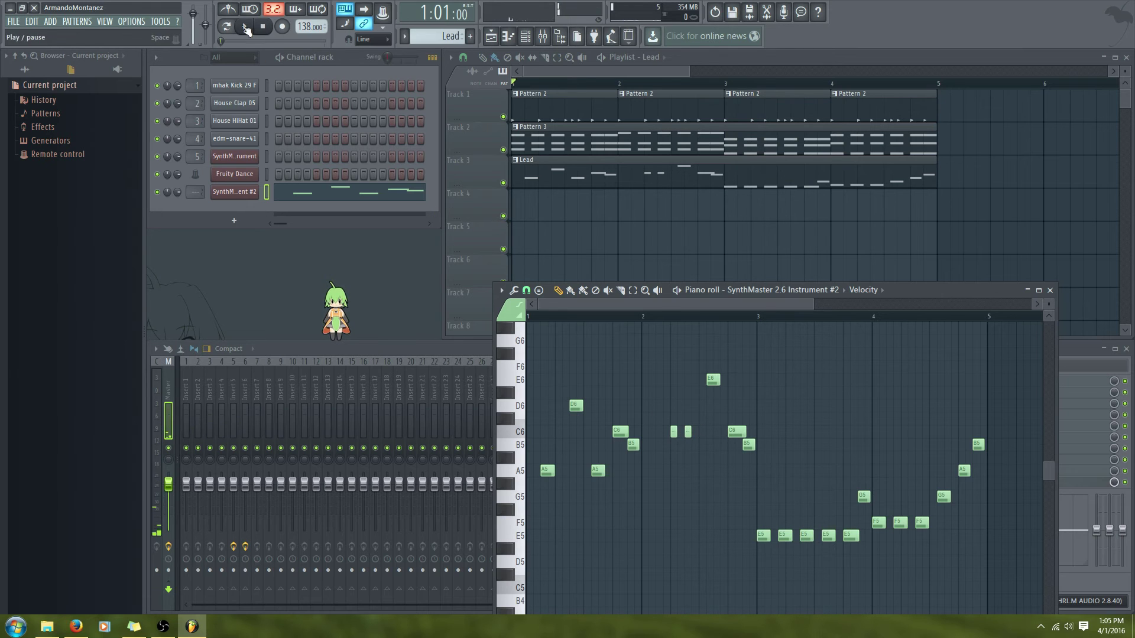
pyautogui.press('space')
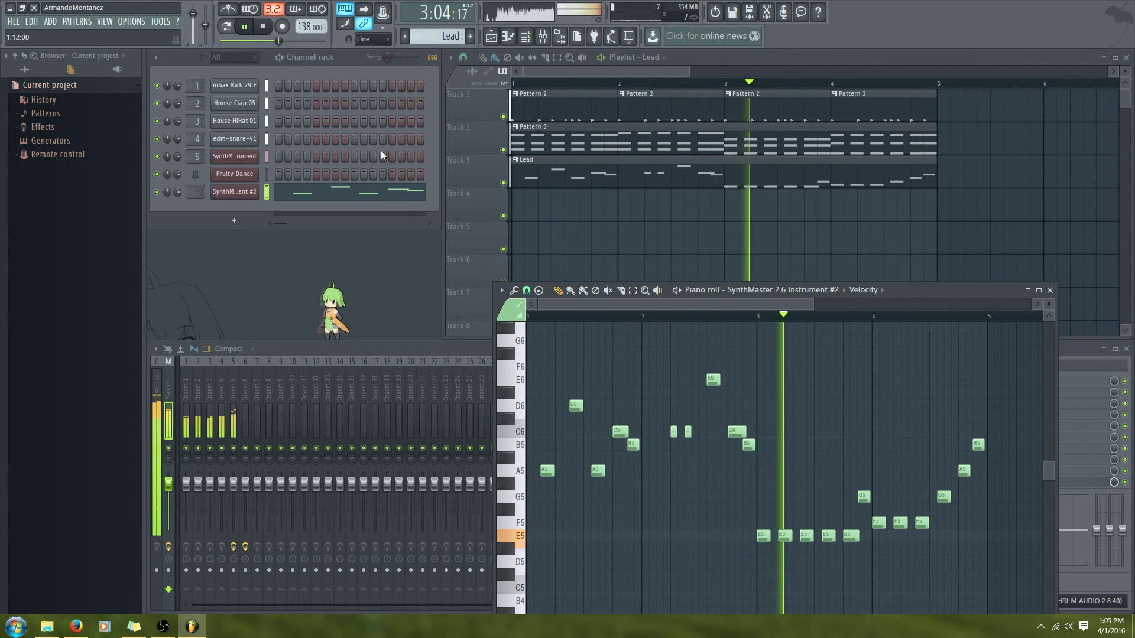
pyautogui.press('space')
# Add a D6 note at the start of bar 3, lengthen the B5 note just before it, and play the arrangement
pyautogui.click(759, 418)
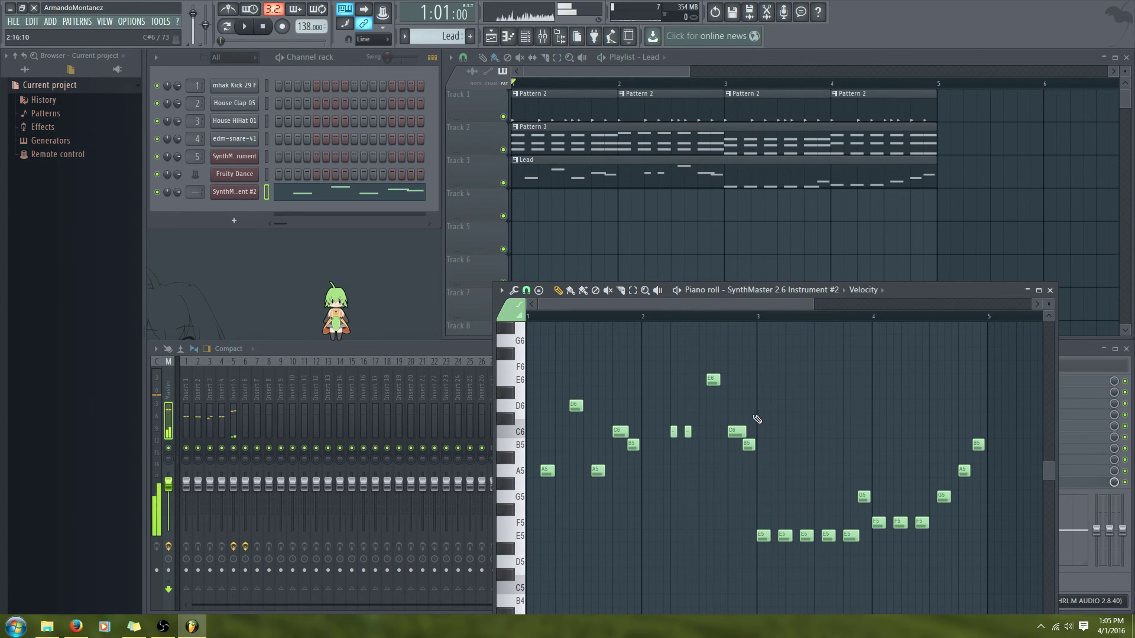
pyautogui.moveTo(763, 418)
pyautogui.mouseDown()
pyautogui.moveTo(774, 418)
pyautogui.moveTo(763, 404)
pyautogui.mouseUp()
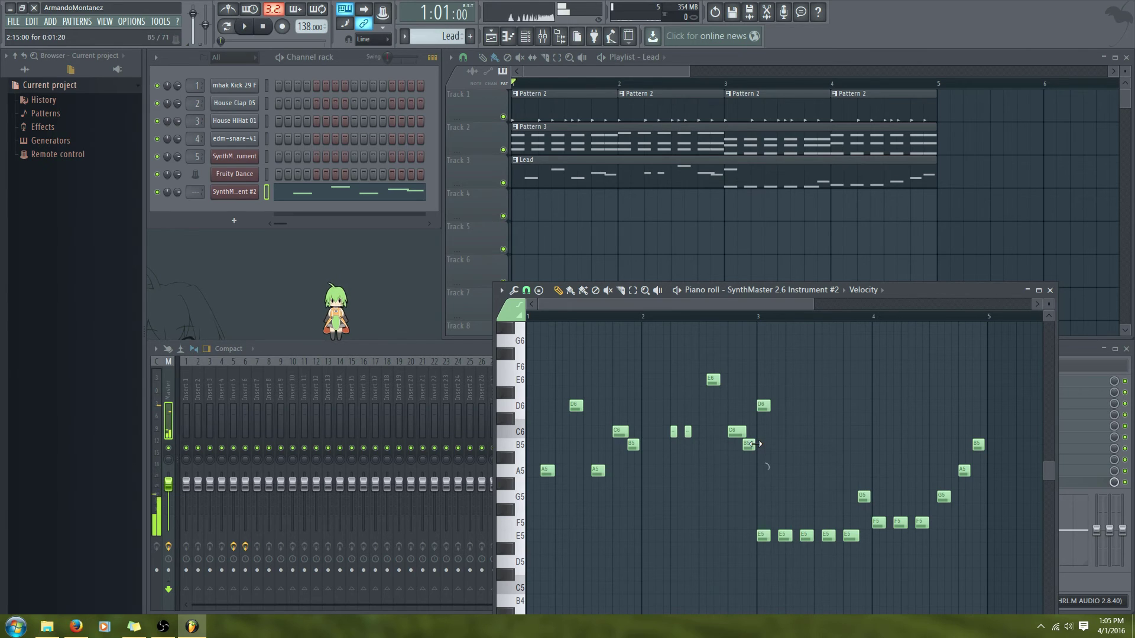
pyautogui.moveTo(755, 444)
pyautogui.mouseDown()
pyautogui.moveTo(767, 448)
pyautogui.moveTo(755, 442)
pyautogui.mouseUp()
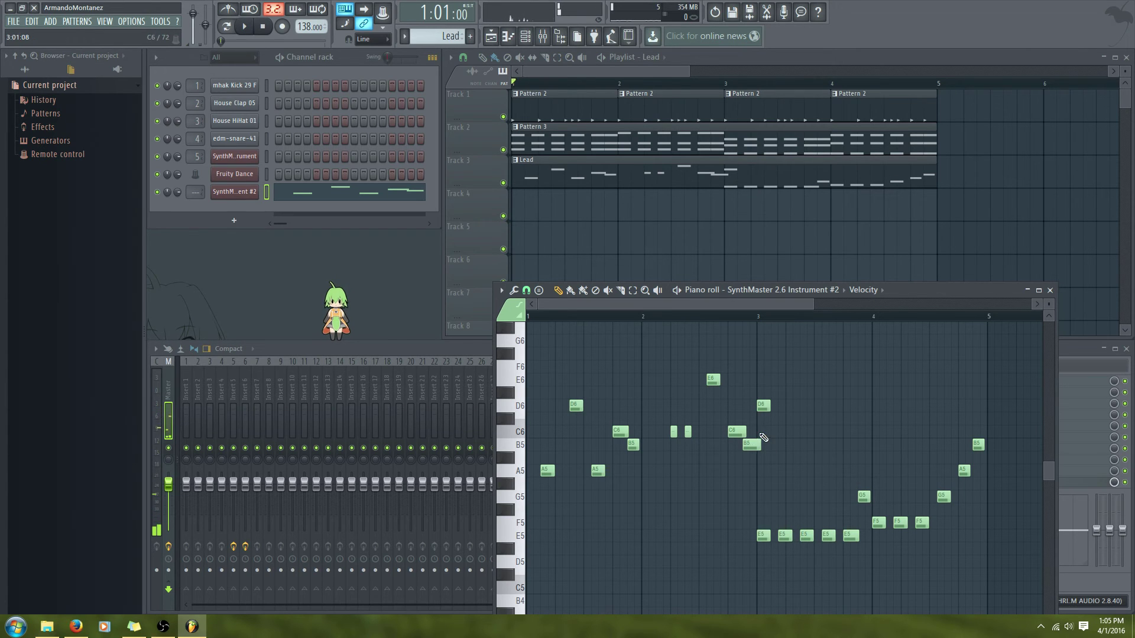
pyautogui.click(245, 26)
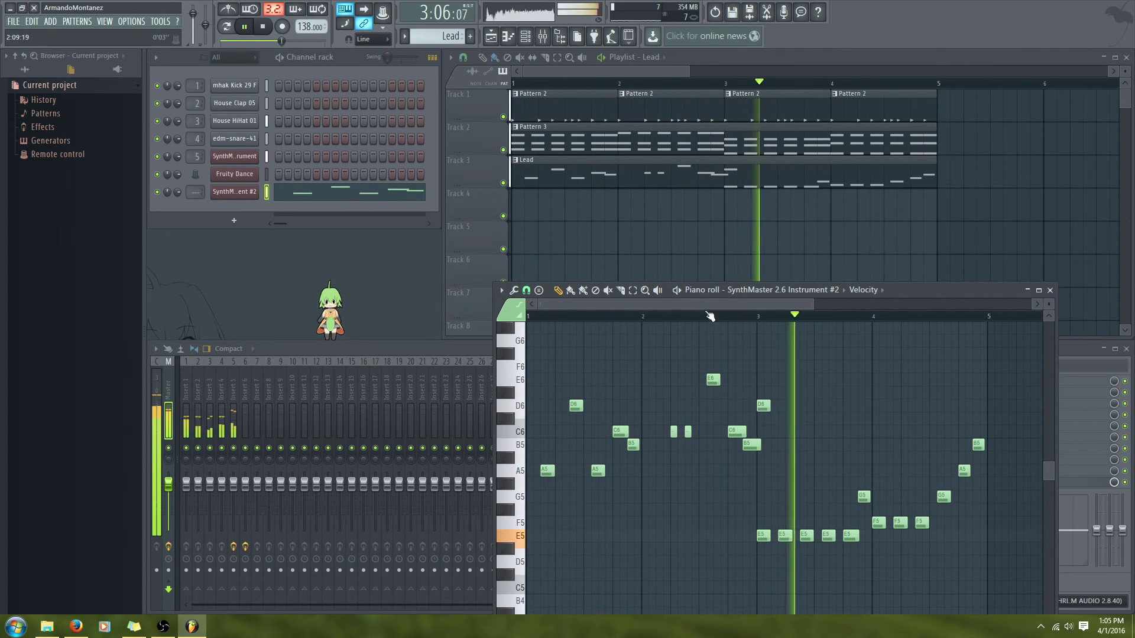
pyautogui.press('space')
# Delete the first E5 note in bar 3 of the Lead melody and play the arrangement
pyautogui.rightClick(763, 535)
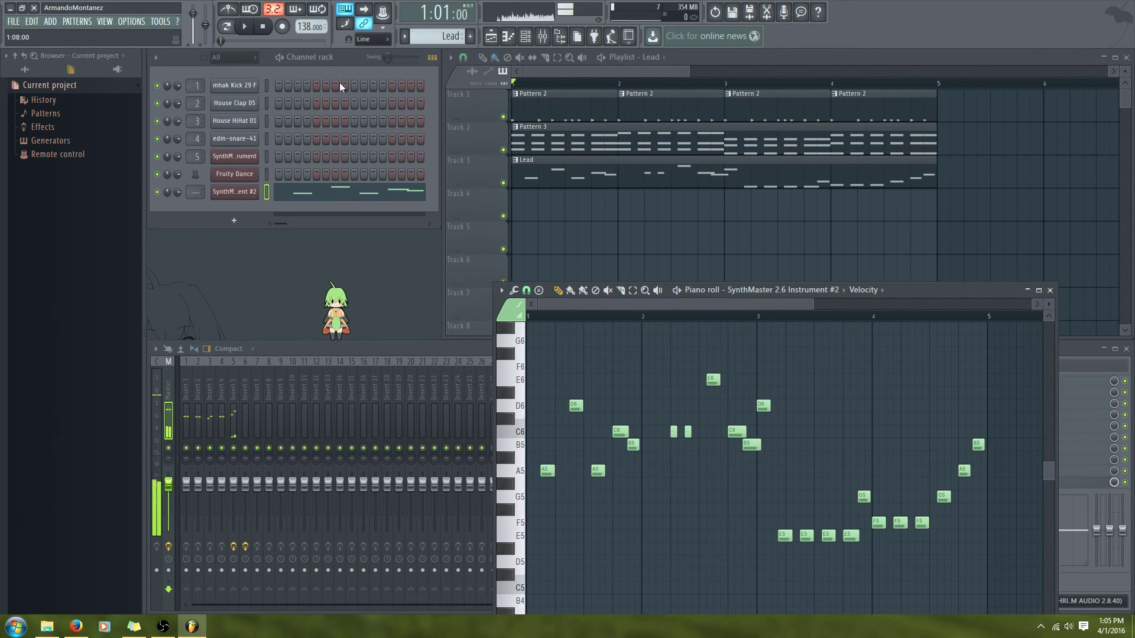
pyautogui.press('space')
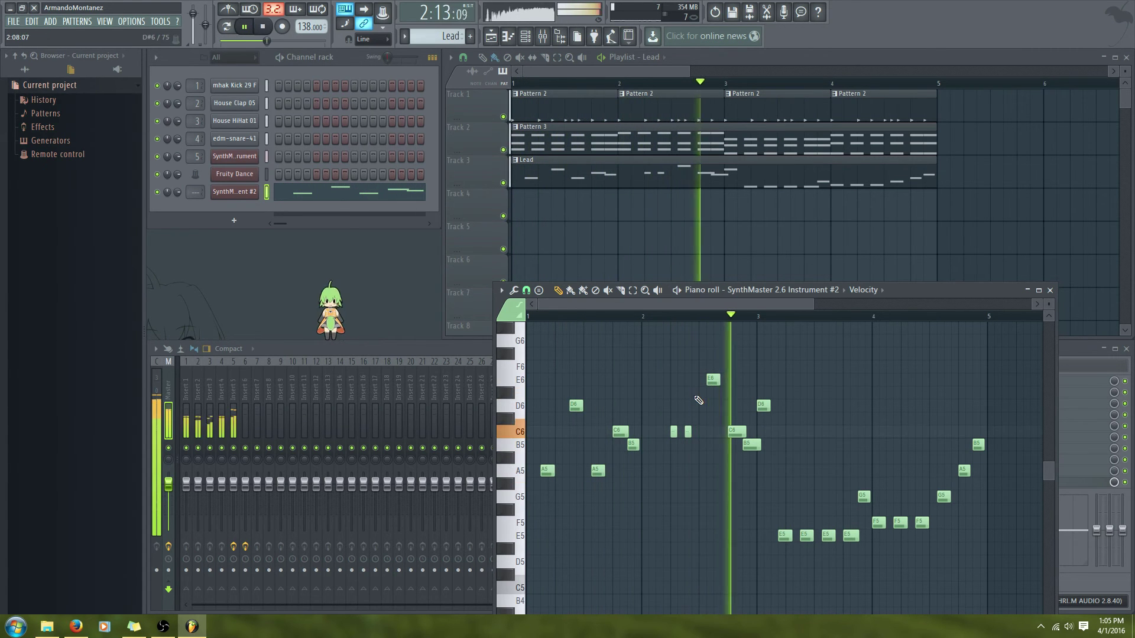
pyautogui.press('space')
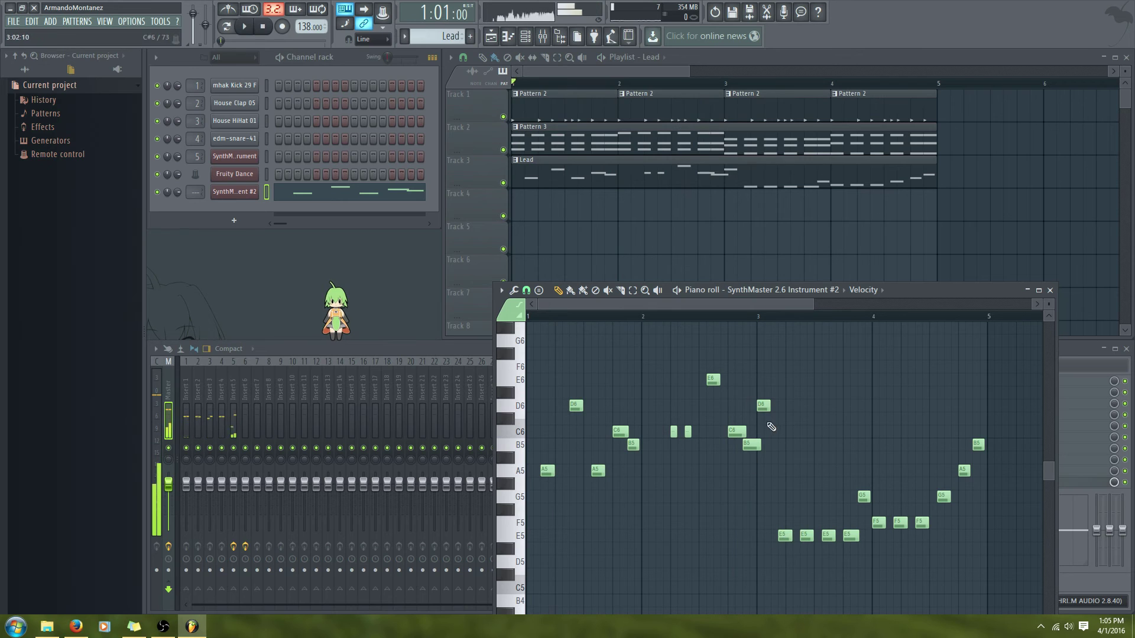
# Remove the D6 note at bar 3, add a short C6 note before and after the short pair in bar 2, and play each change
pyautogui.moveTo(673, 431); pyautogui.dragTo(674, 433)
pyautogui.click(659, 433)
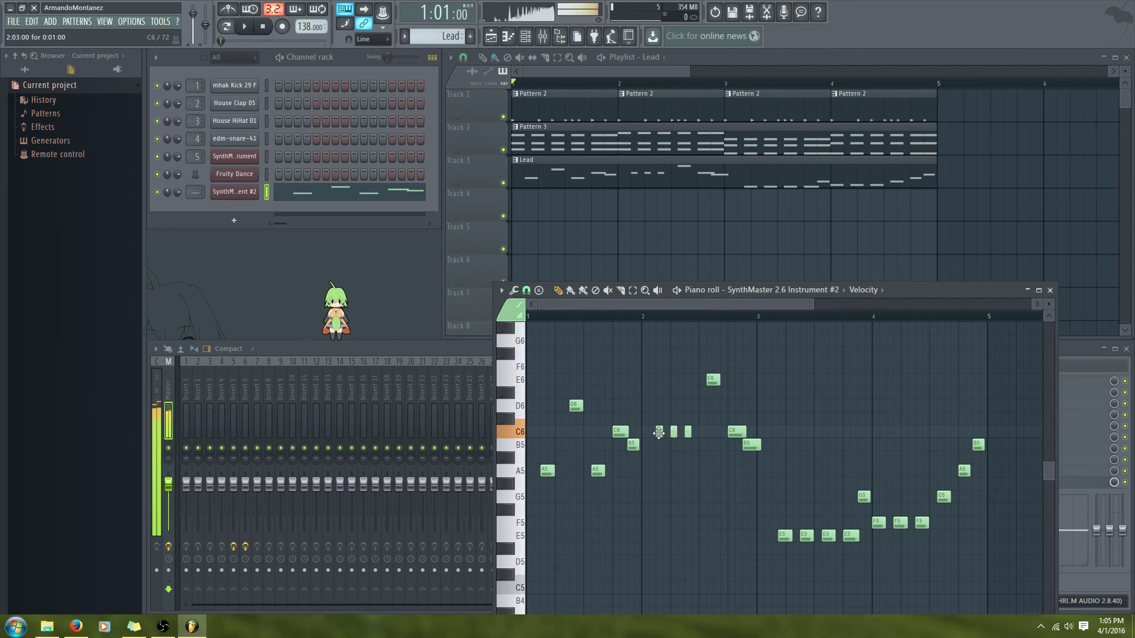
pyautogui.press('space')
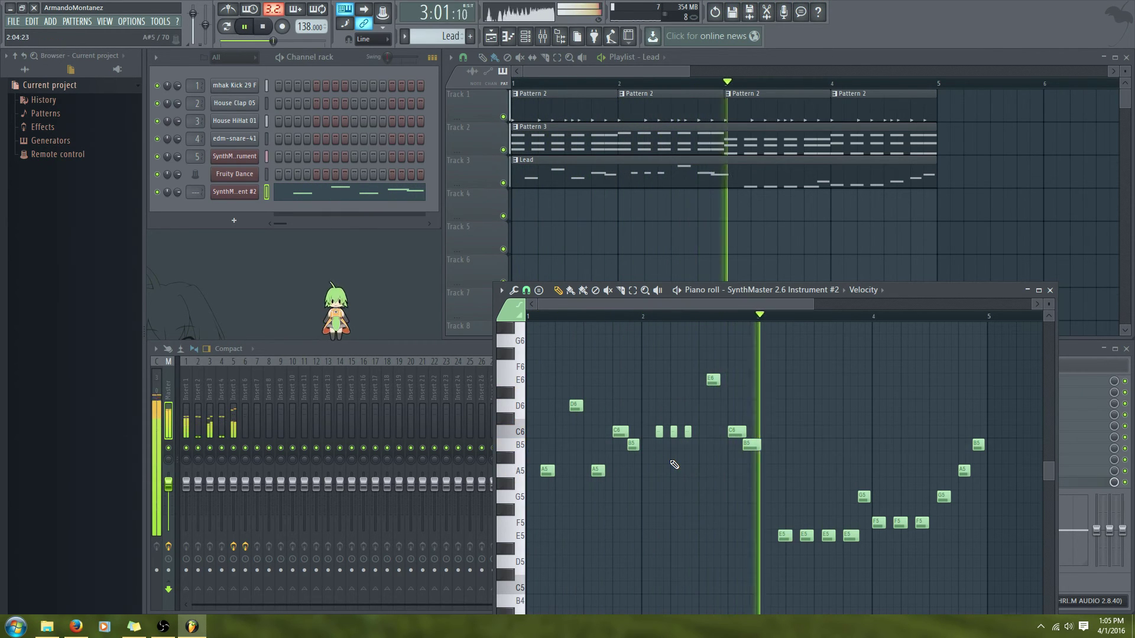
pyautogui.press('space')
pyautogui.click(702, 432)
pyautogui.press('space')
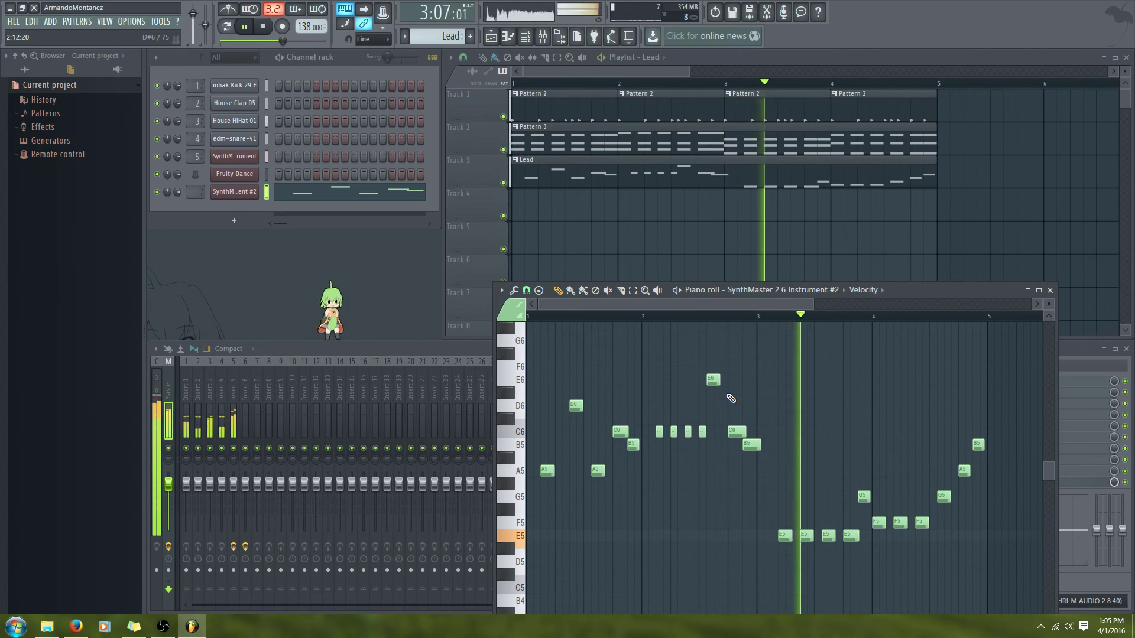
pyautogui.press('space')
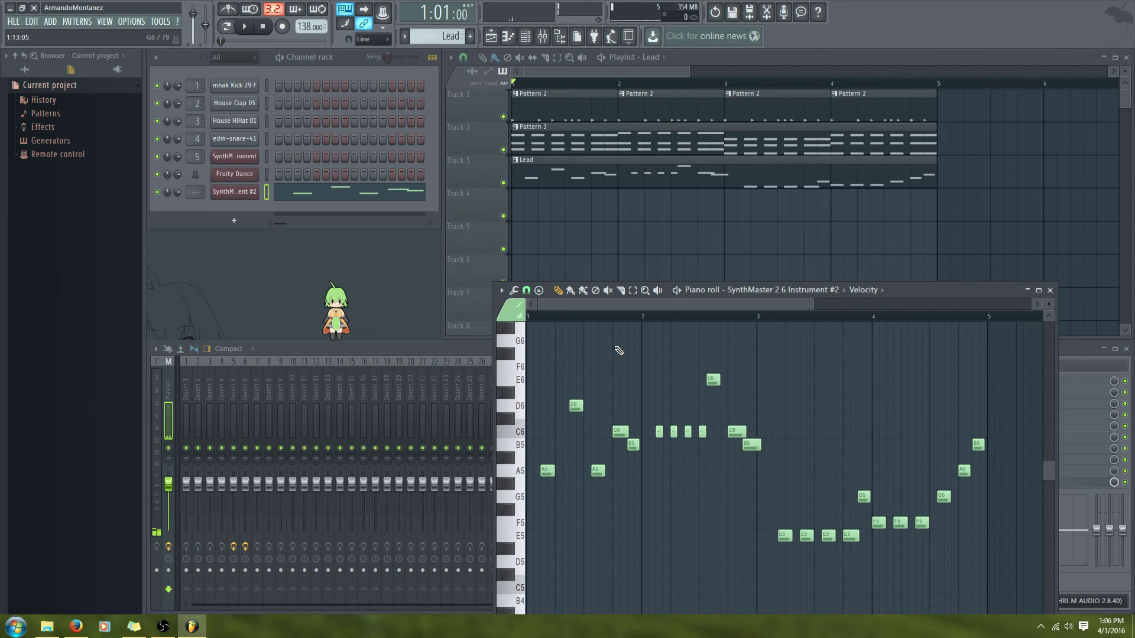
# Review Pattern 2's drum steps, return to the Lead pattern, and reposition its piano roll window to show the velocities
pyautogui.click(523, 120)
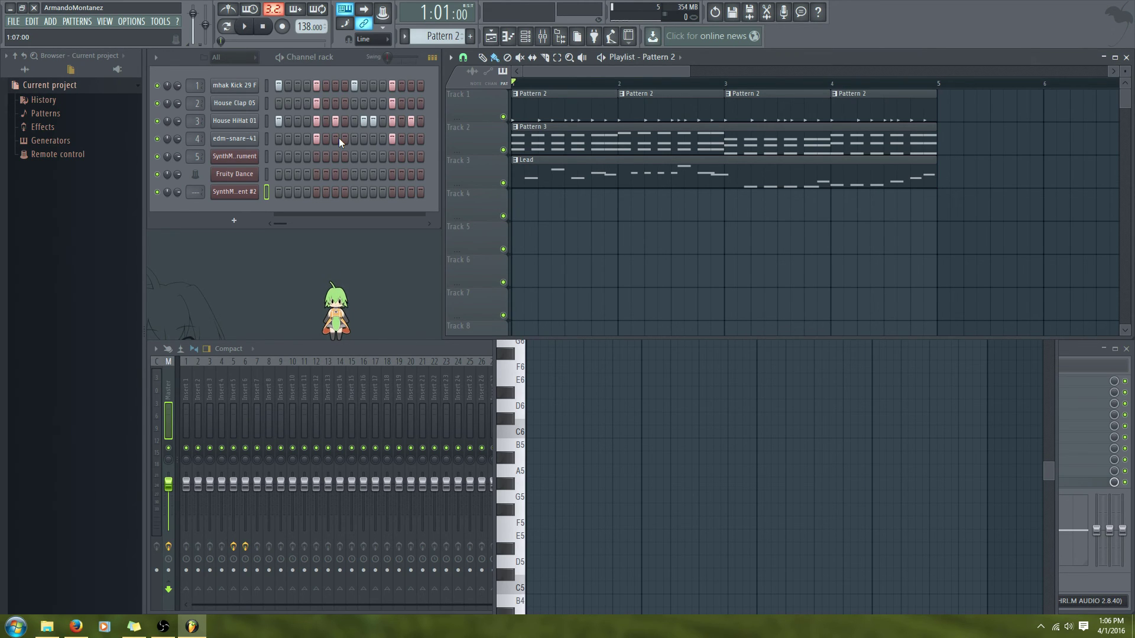
pyautogui.click(661, 172)
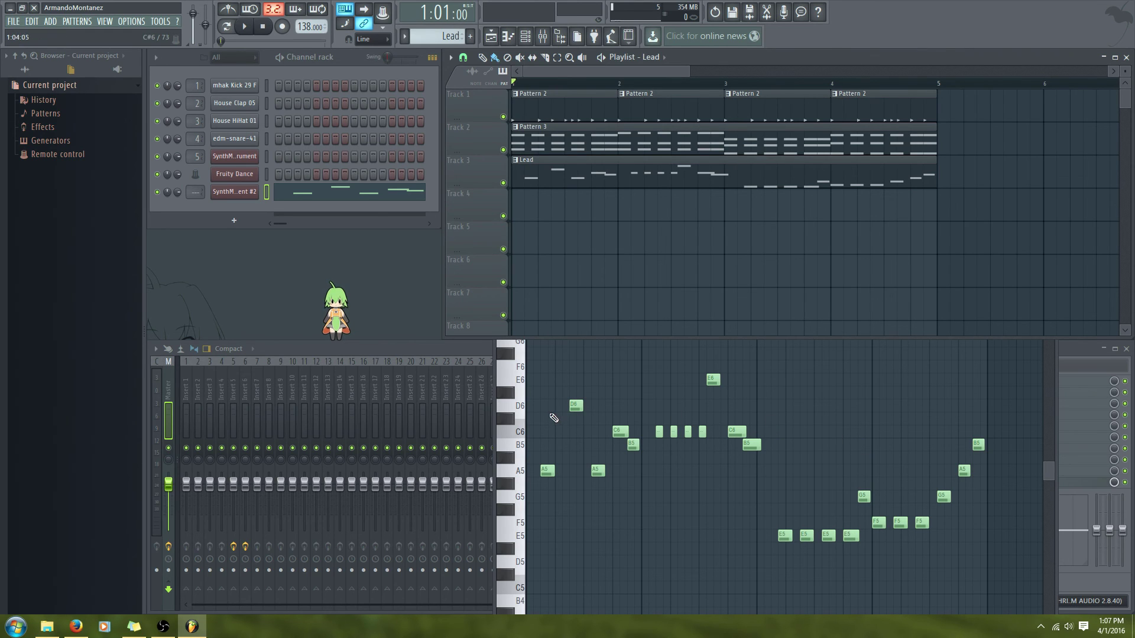
pyautogui.click(800, 443)
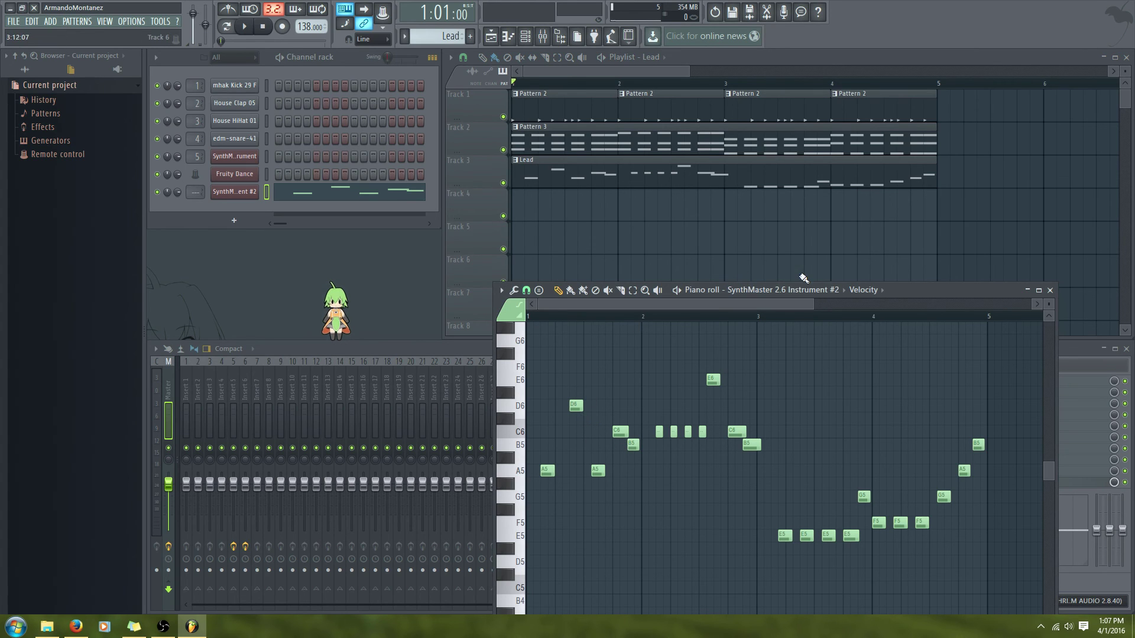
pyautogui.moveTo(911, 289); pyautogui.dragTo(856, 195)
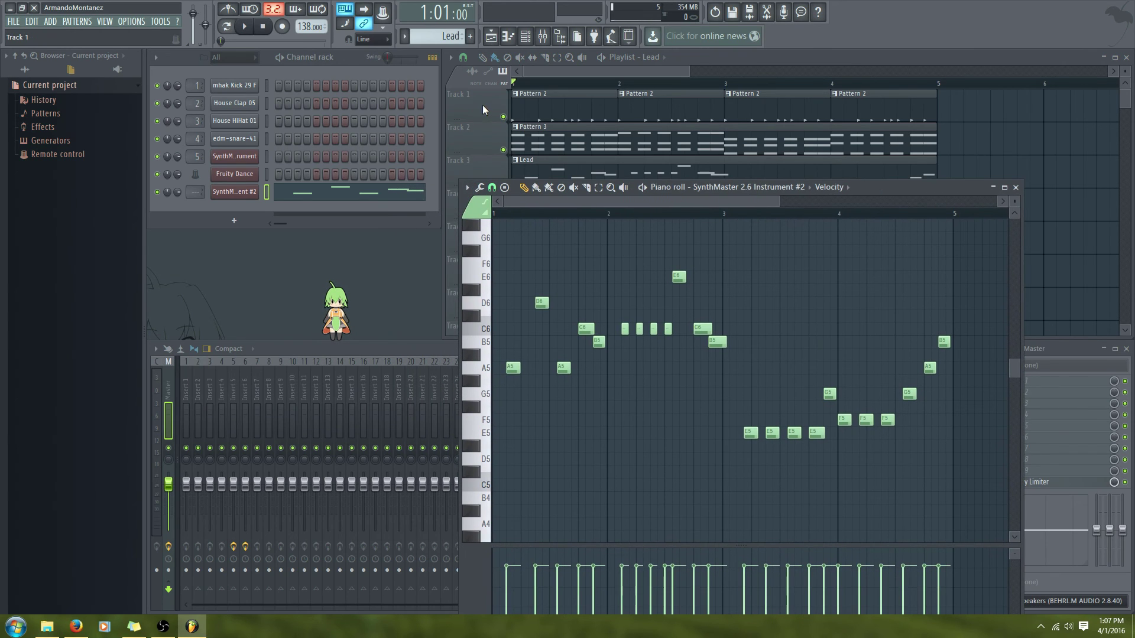
# Extend the Lead clip on playlist Track 3 to bar 9 and place another Lead clip at bar 9
pyautogui.click(519, 102)
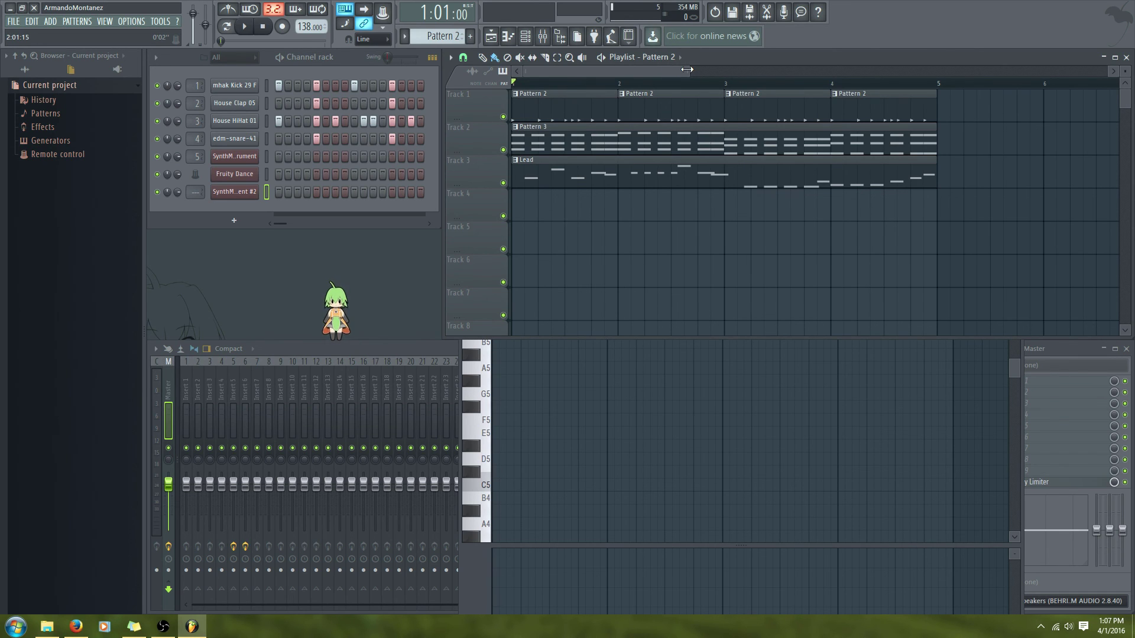
pyautogui.moveTo(687, 70); pyautogui.dragTo(874, 59)
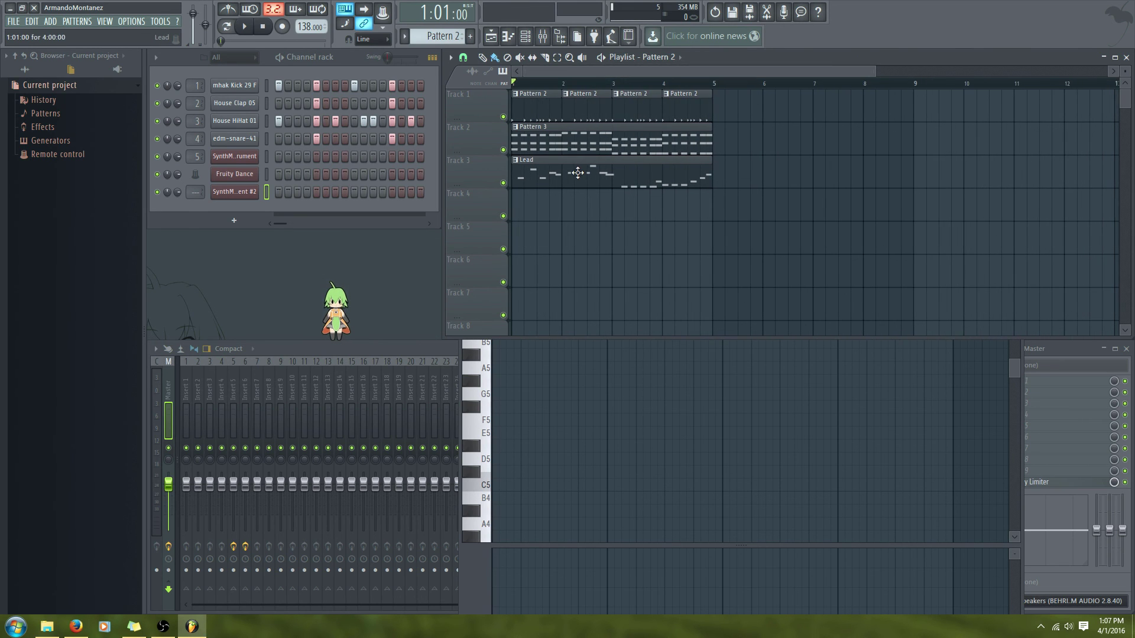
pyautogui.click(594, 179)
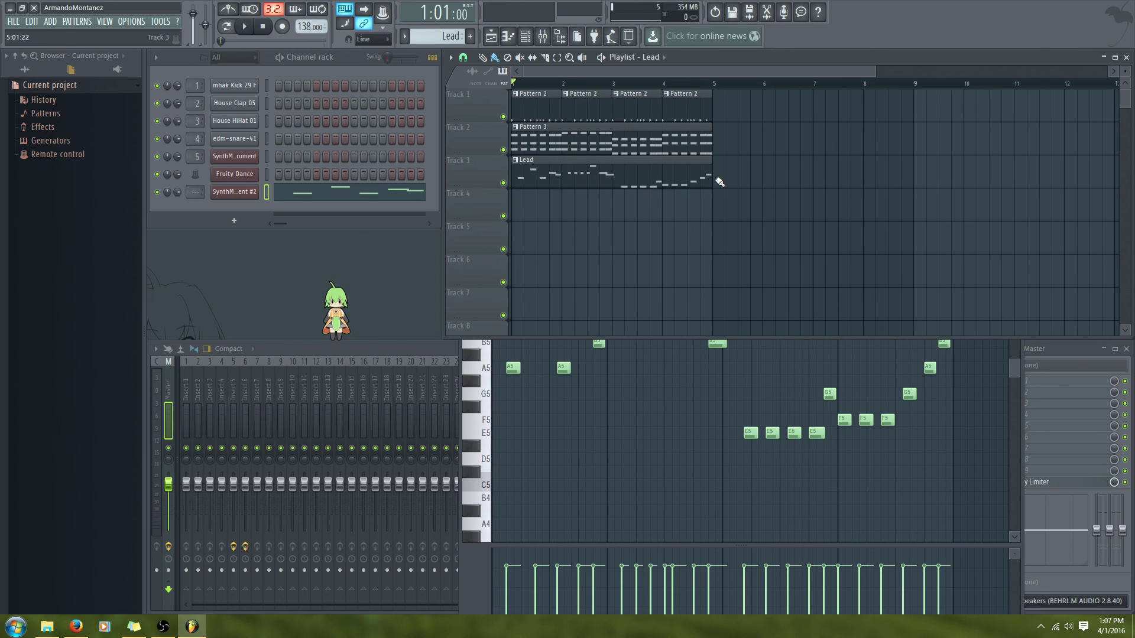
pyautogui.moveTo(720, 181); pyautogui.dragTo(916, 182)
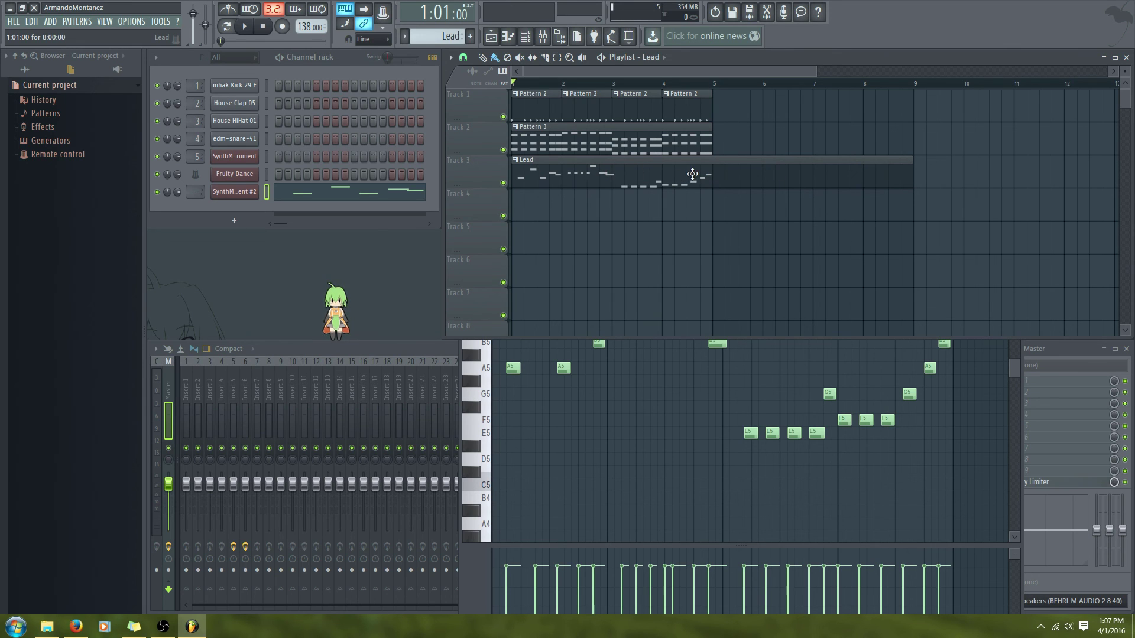
pyautogui.click(919, 174)
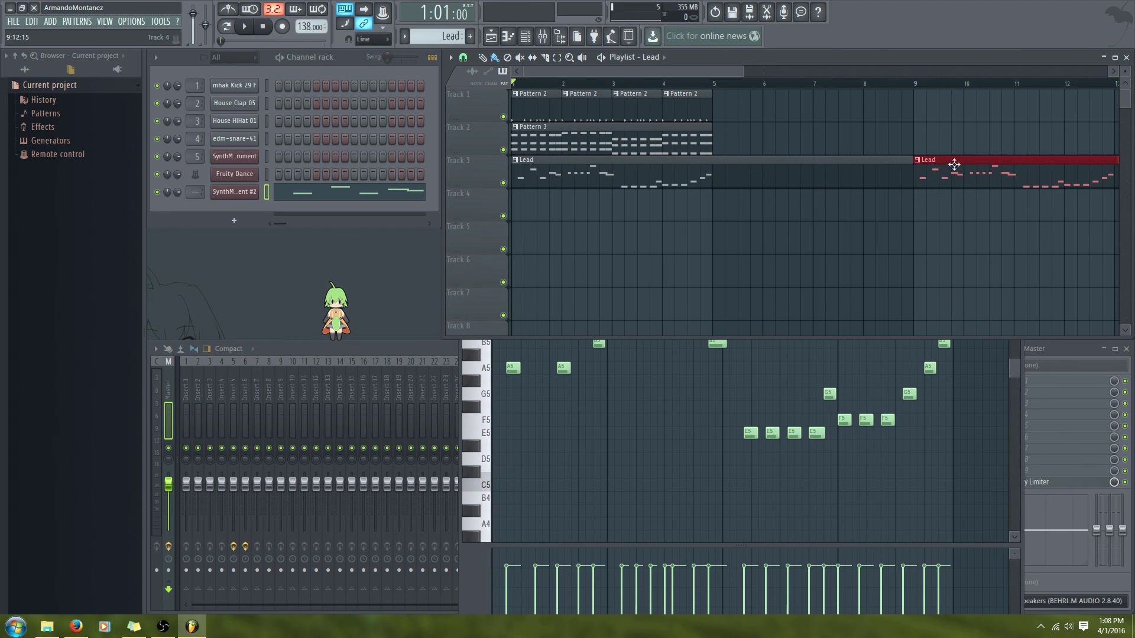
# Delete the Lead clip at bar 9 and shorten the remaining Lead clip on playlist Track 3 to end at bar 5
pyautogui.press('Delete')
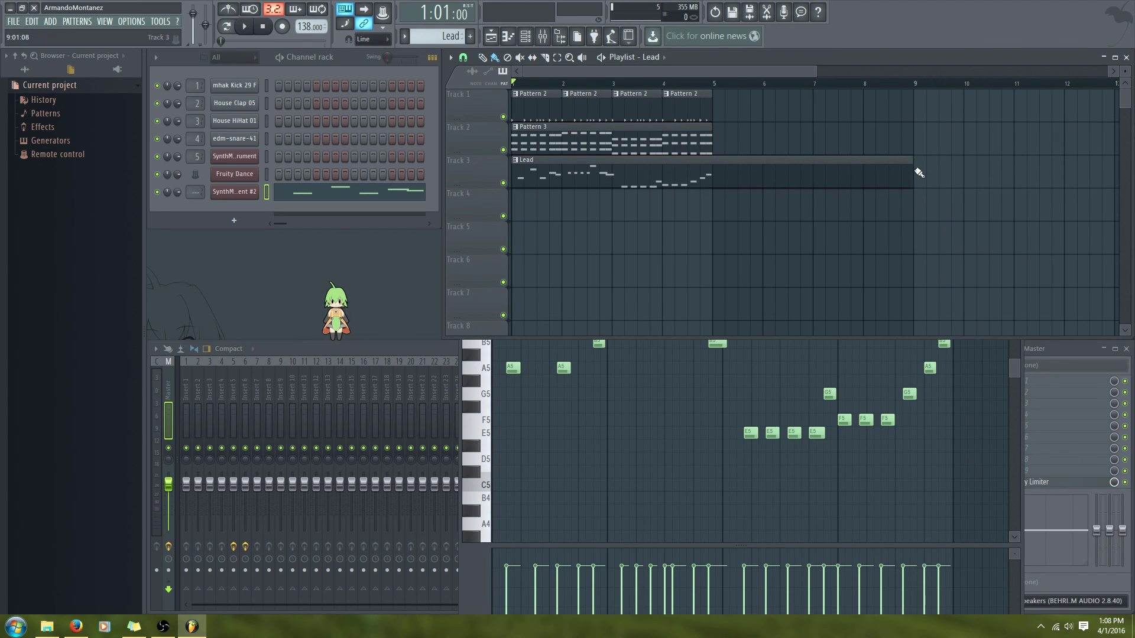
pyautogui.moveTo(918, 172); pyautogui.dragTo(713, 172)
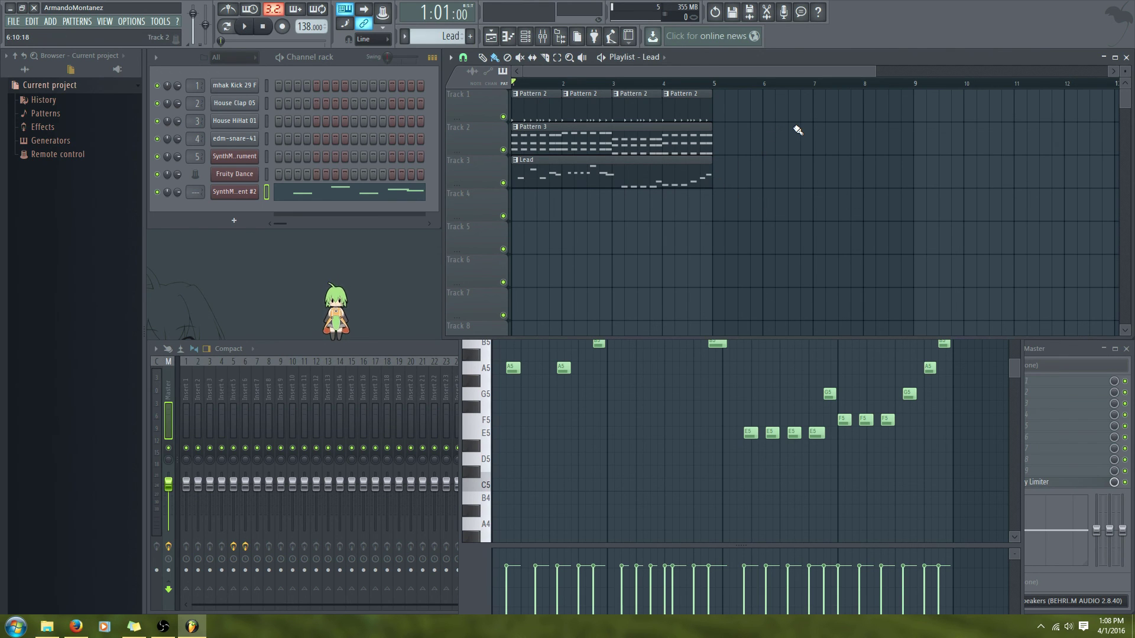
# Bring the Lead piano roll to the front and examine the melody's notes across its pitch range
pyautogui.click(1013, 371)
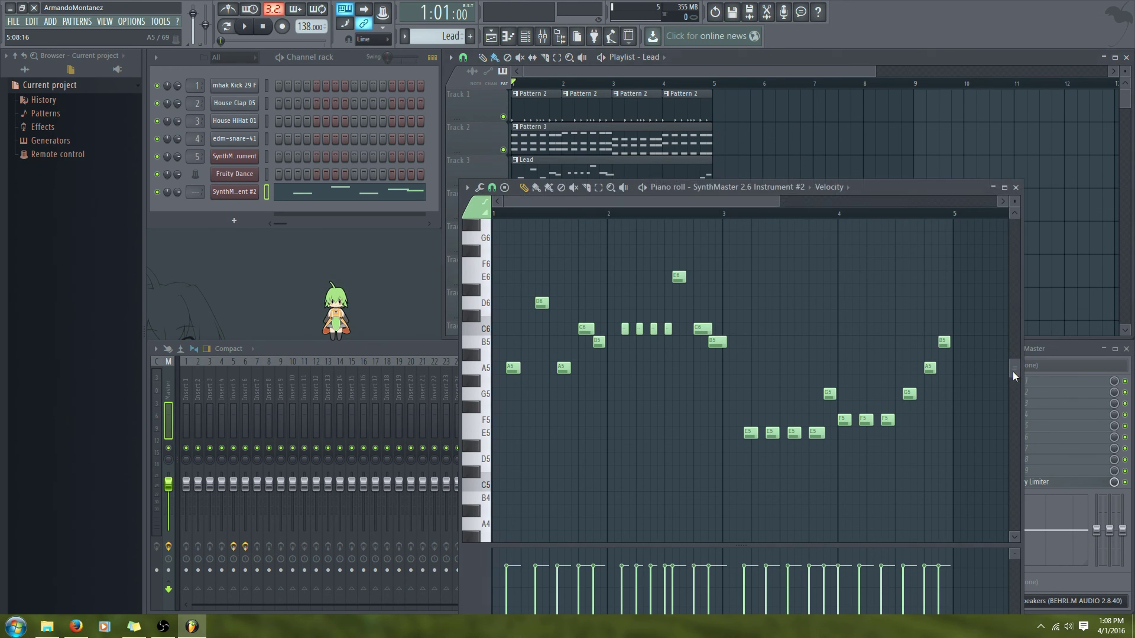
pyautogui.scroll(5, 525, 294)
pyautogui.scroll(-5, 525, 294)
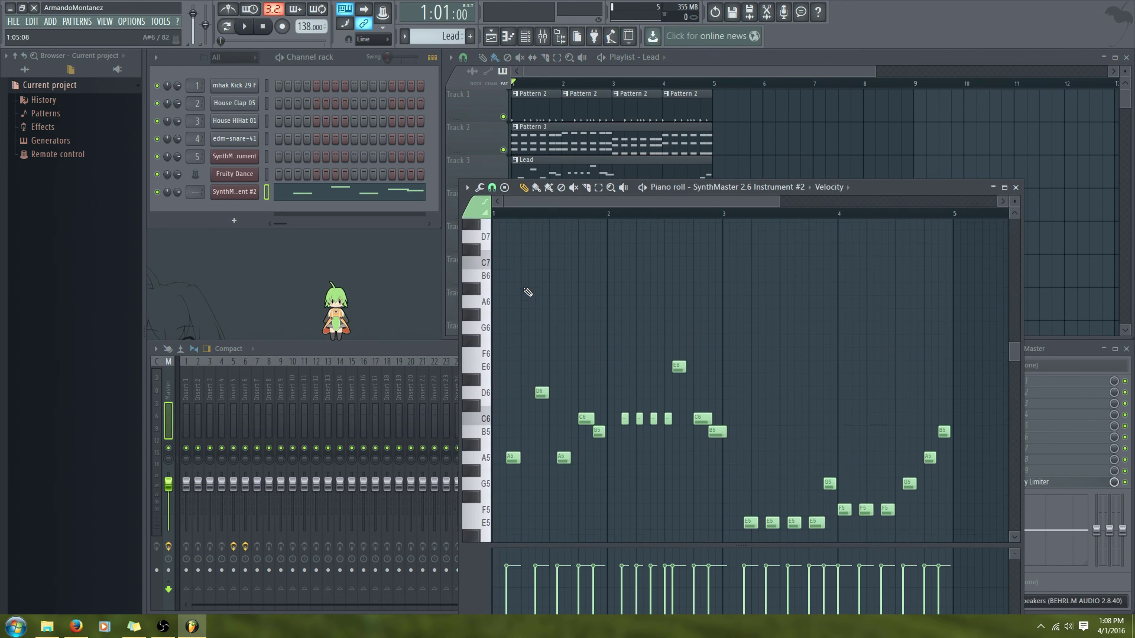
# Review Pattern 2's drum steps and Pattern 3's chord notes in the piano roll, and reopen the Lead melody for comparison
pyautogui.click(529, 113)
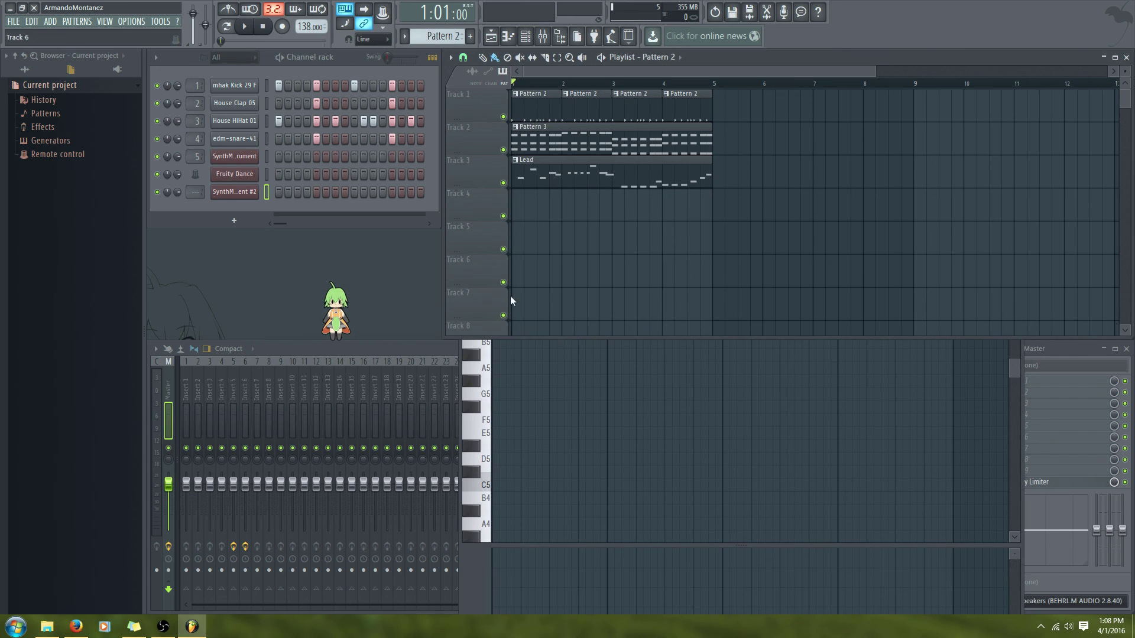
pyautogui.click(461, 392)
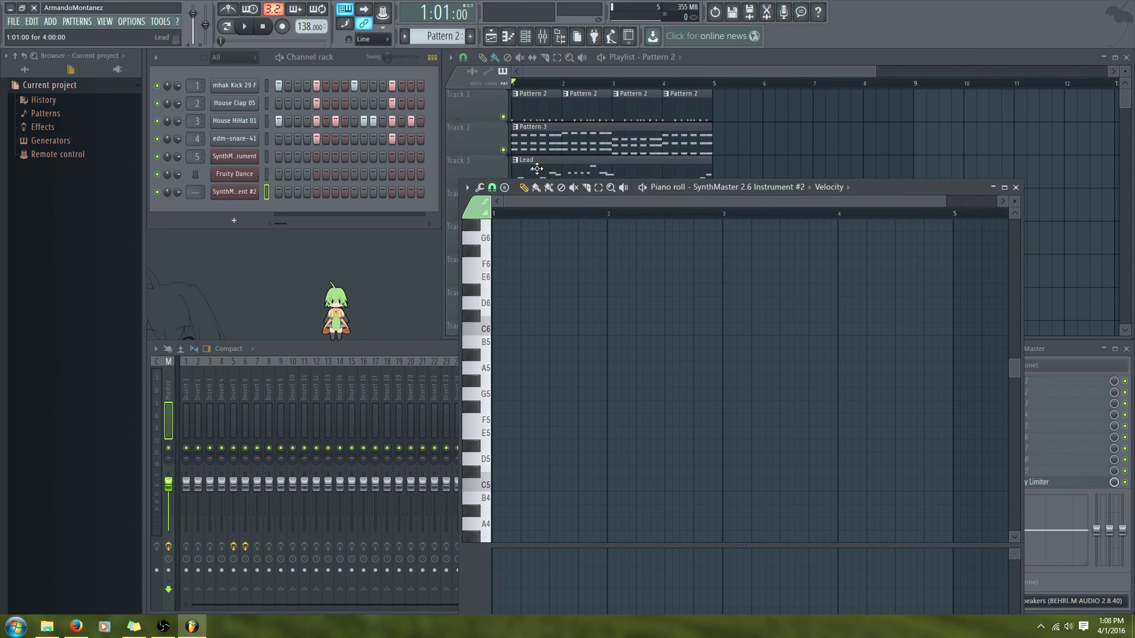
pyautogui.click(532, 166)
pyautogui.click(530, 127)
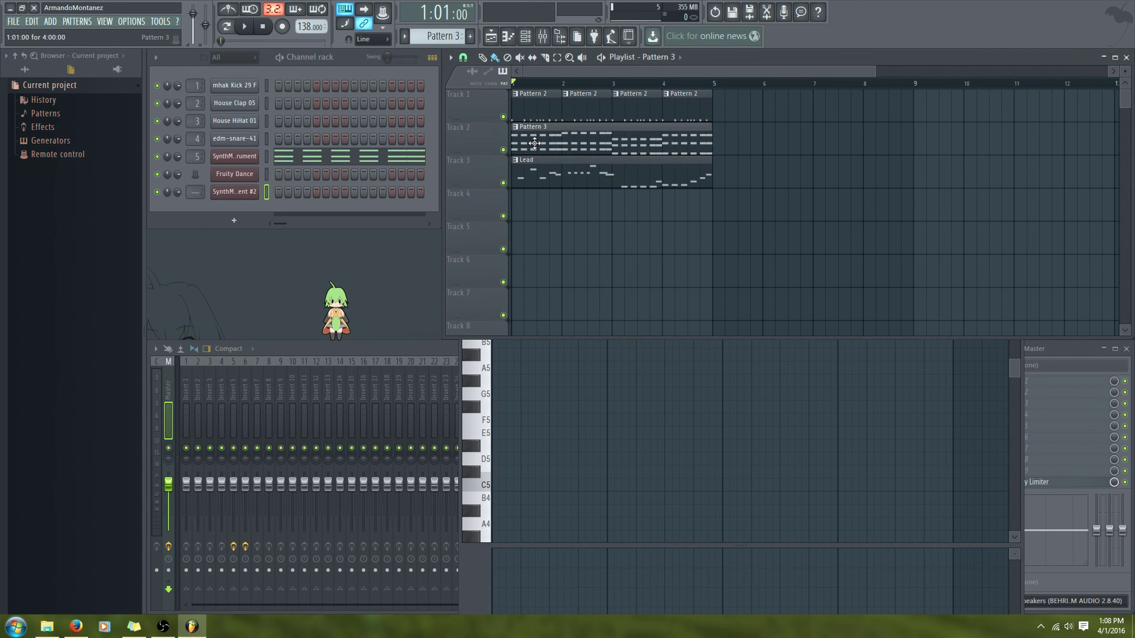
pyautogui.click(369, 157)
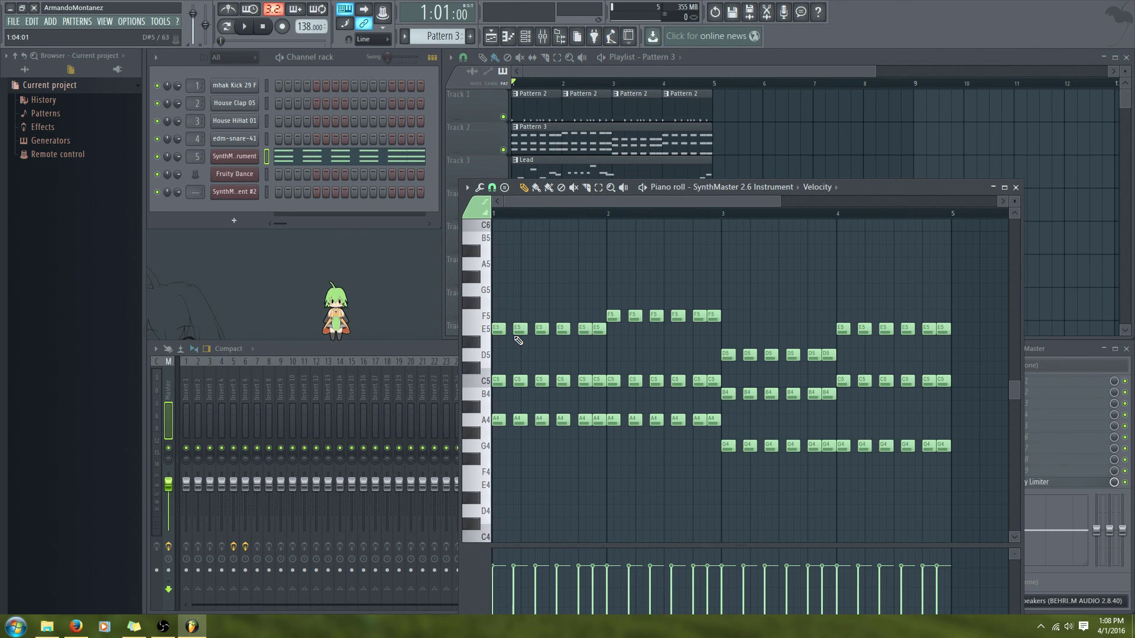
pyautogui.click(1015, 186)
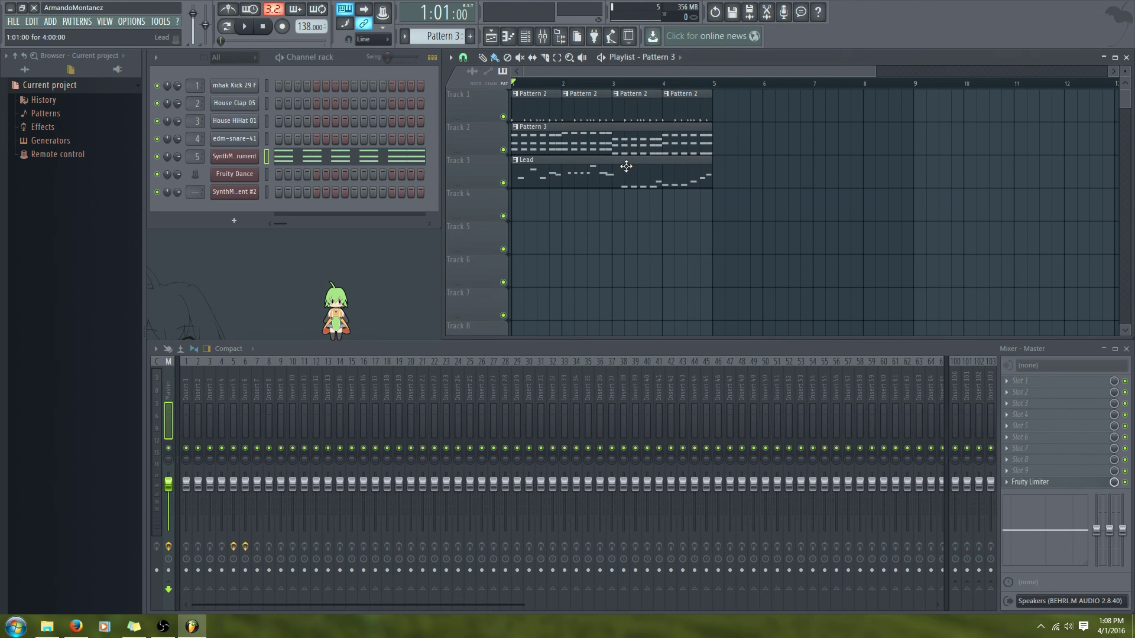
pyautogui.doubleClick(626, 166)
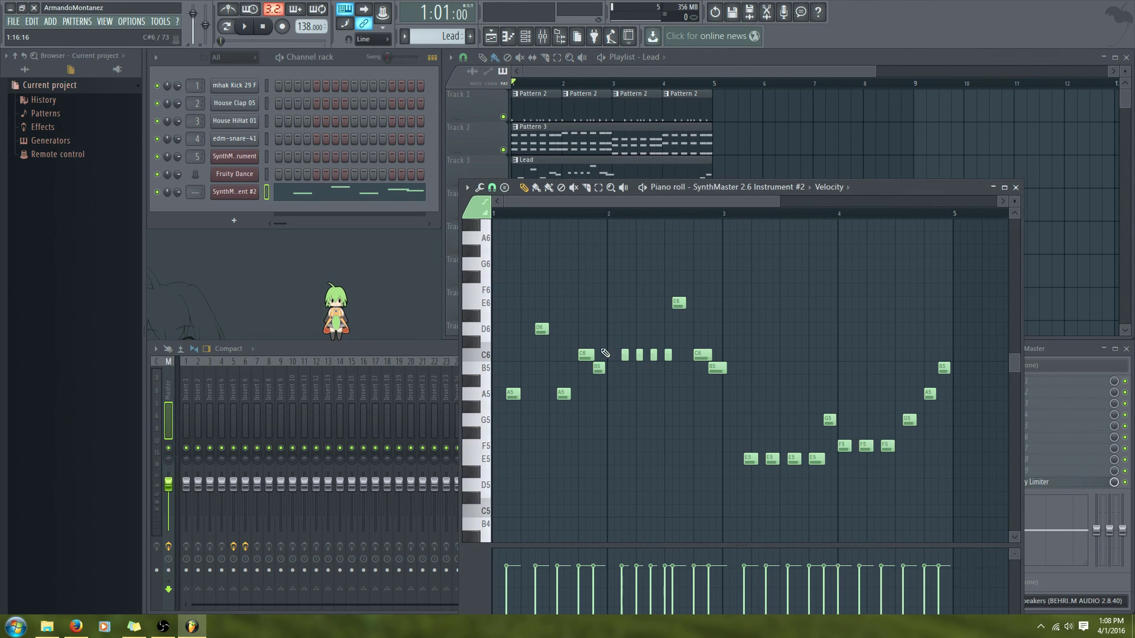